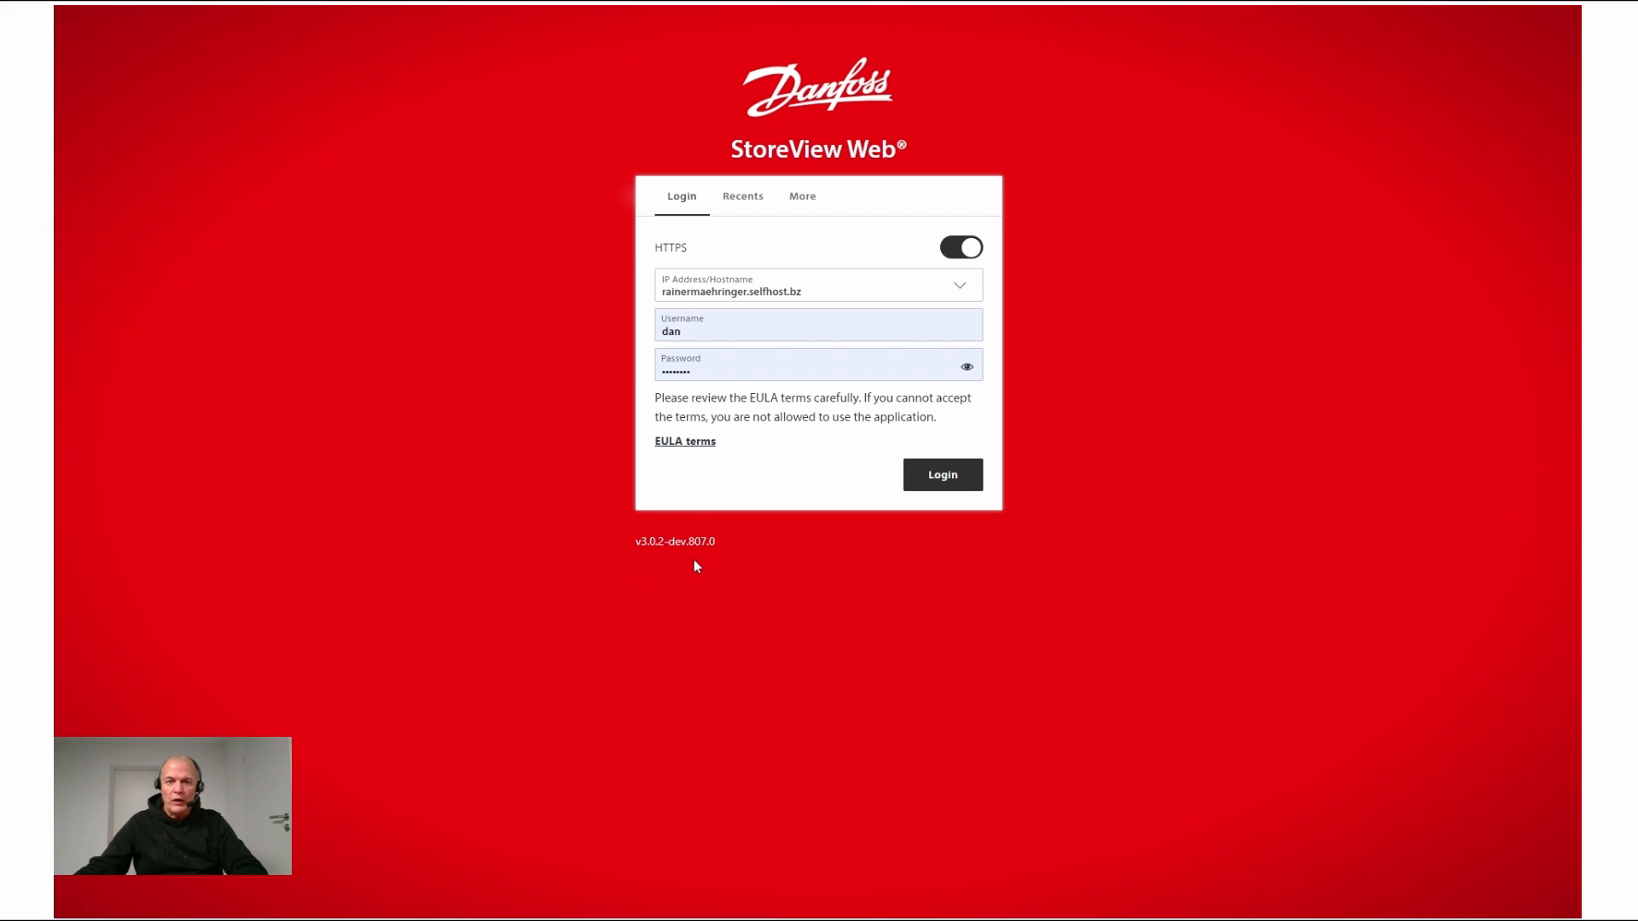
# Log in with the prefilled credentials and open the Refrigeration Layout wizard from the quick setup configuration
pyautogui.click(950, 480)
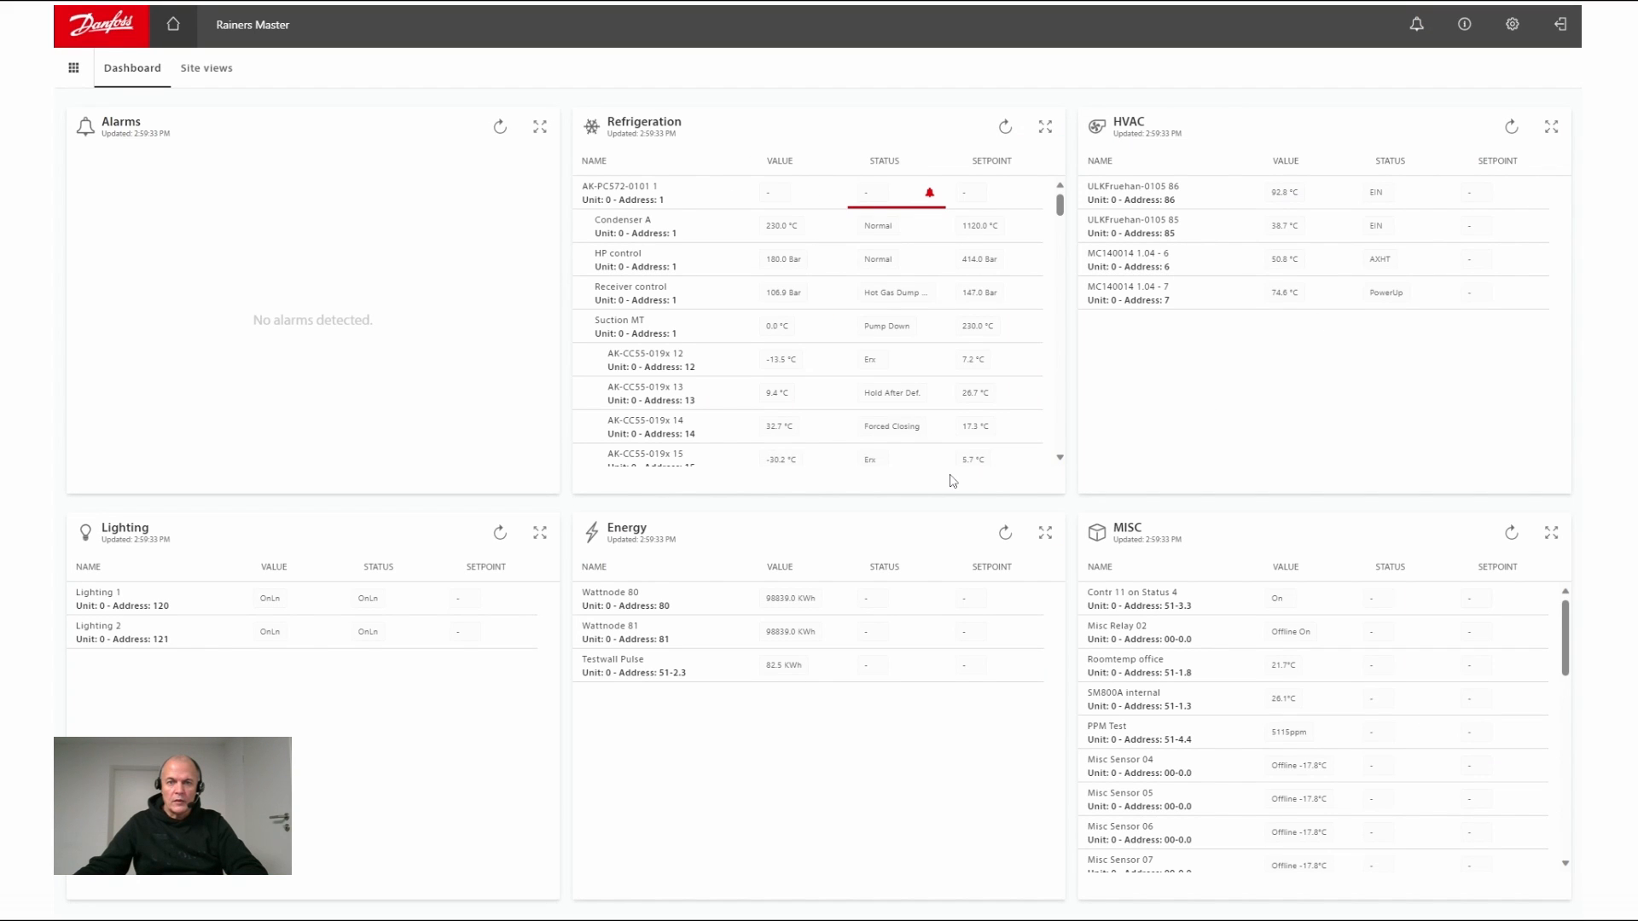
pyautogui.click(74, 76)
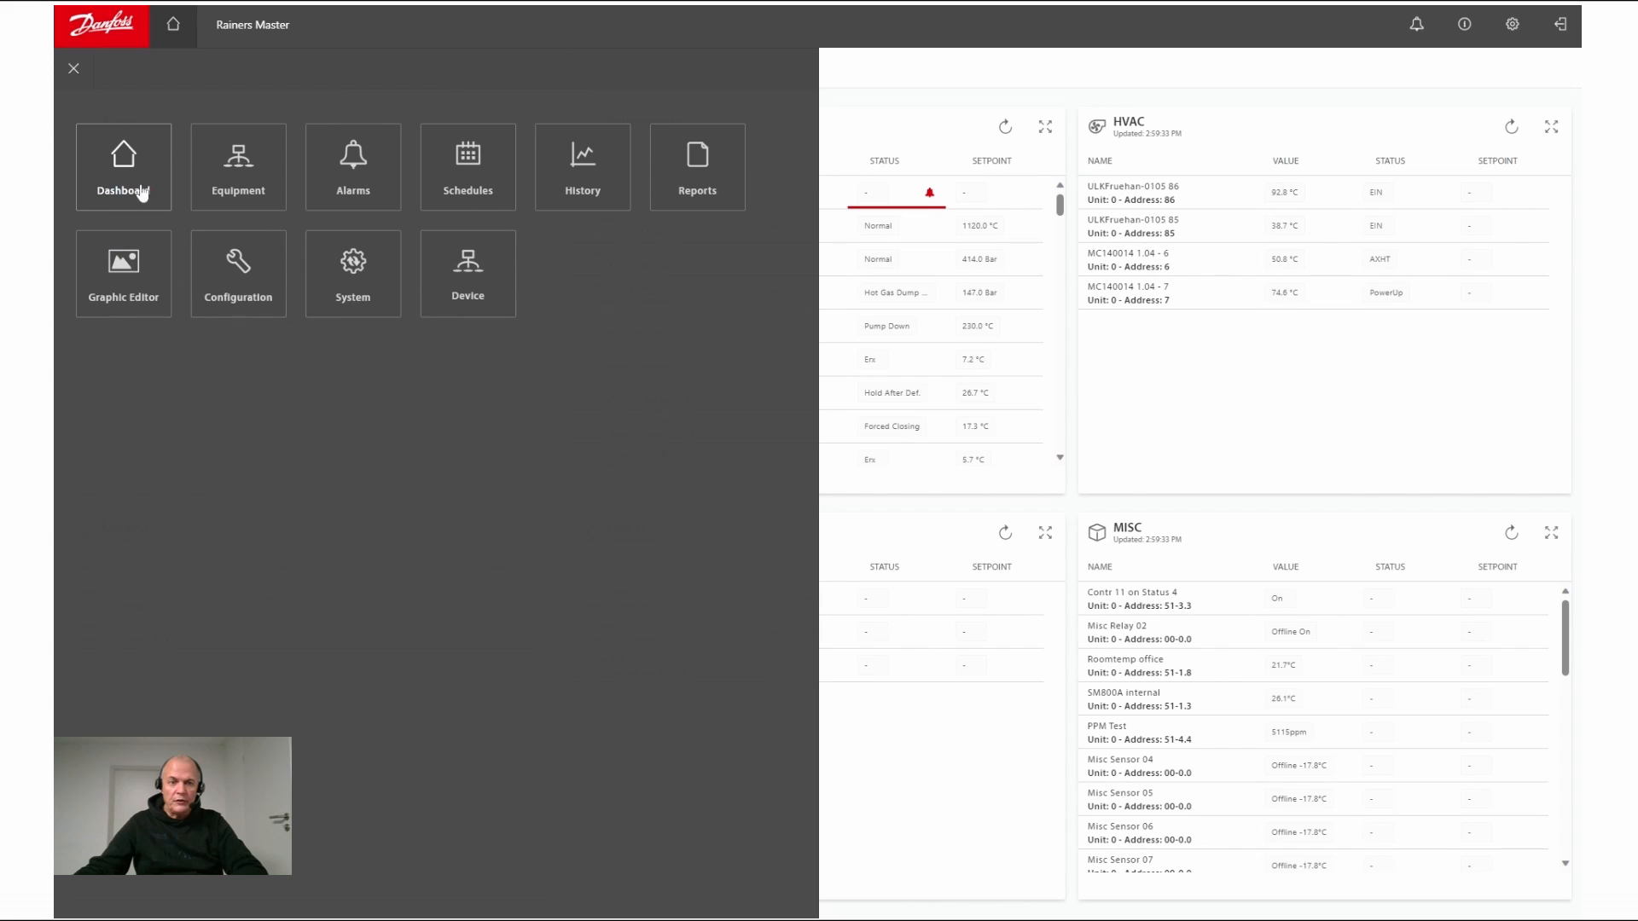
pyautogui.click(240, 267)
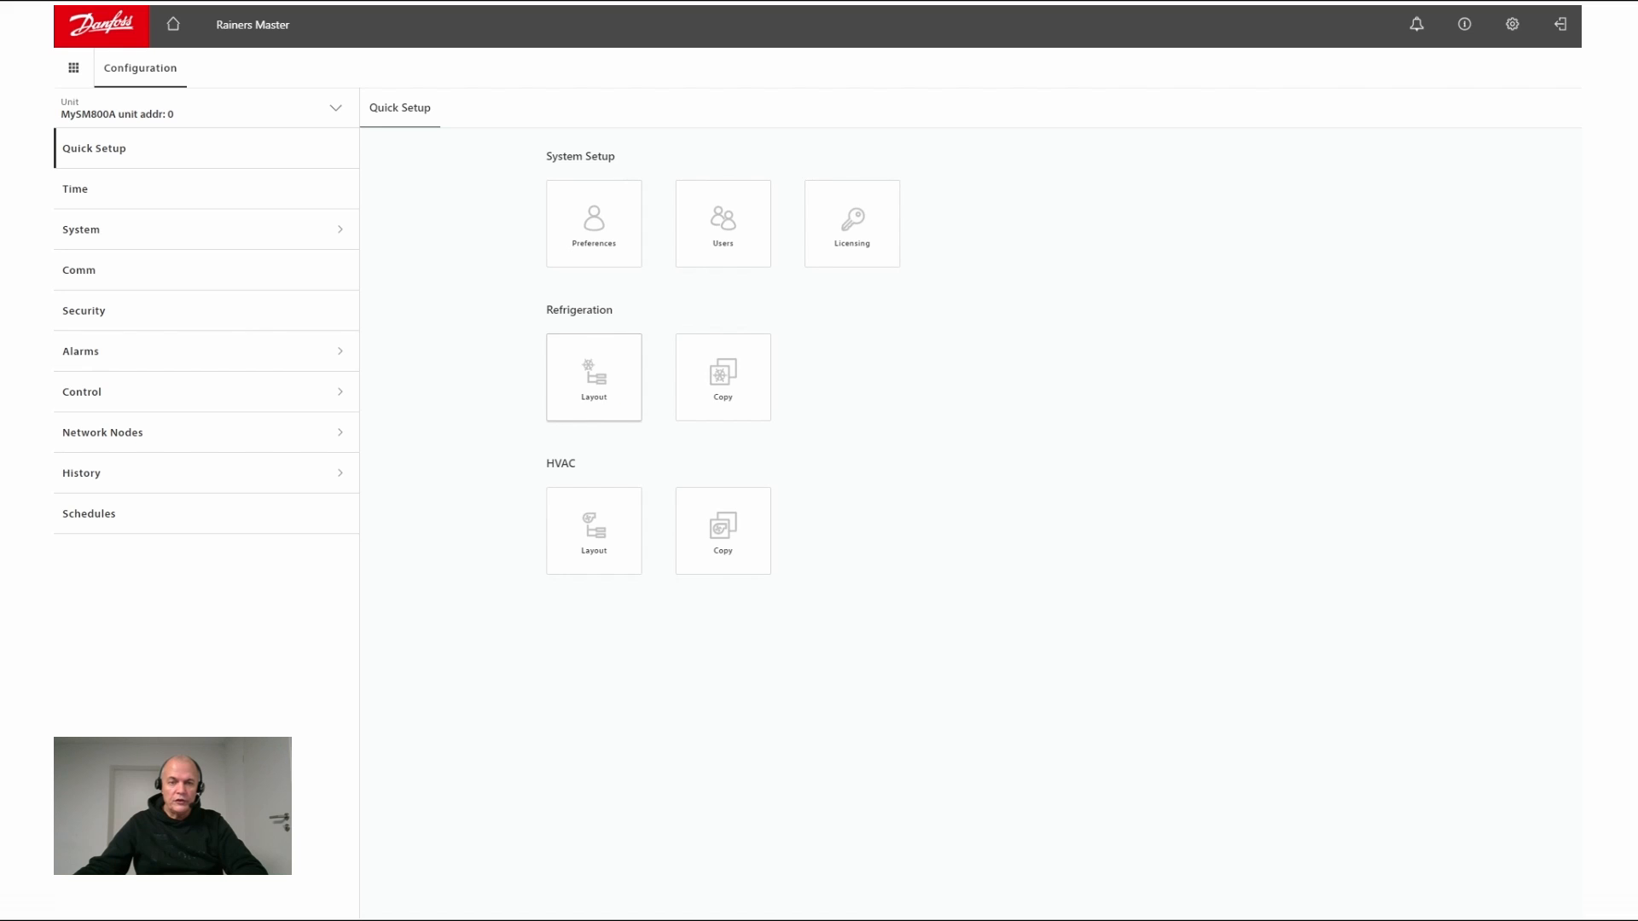
pyautogui.click(605, 406)
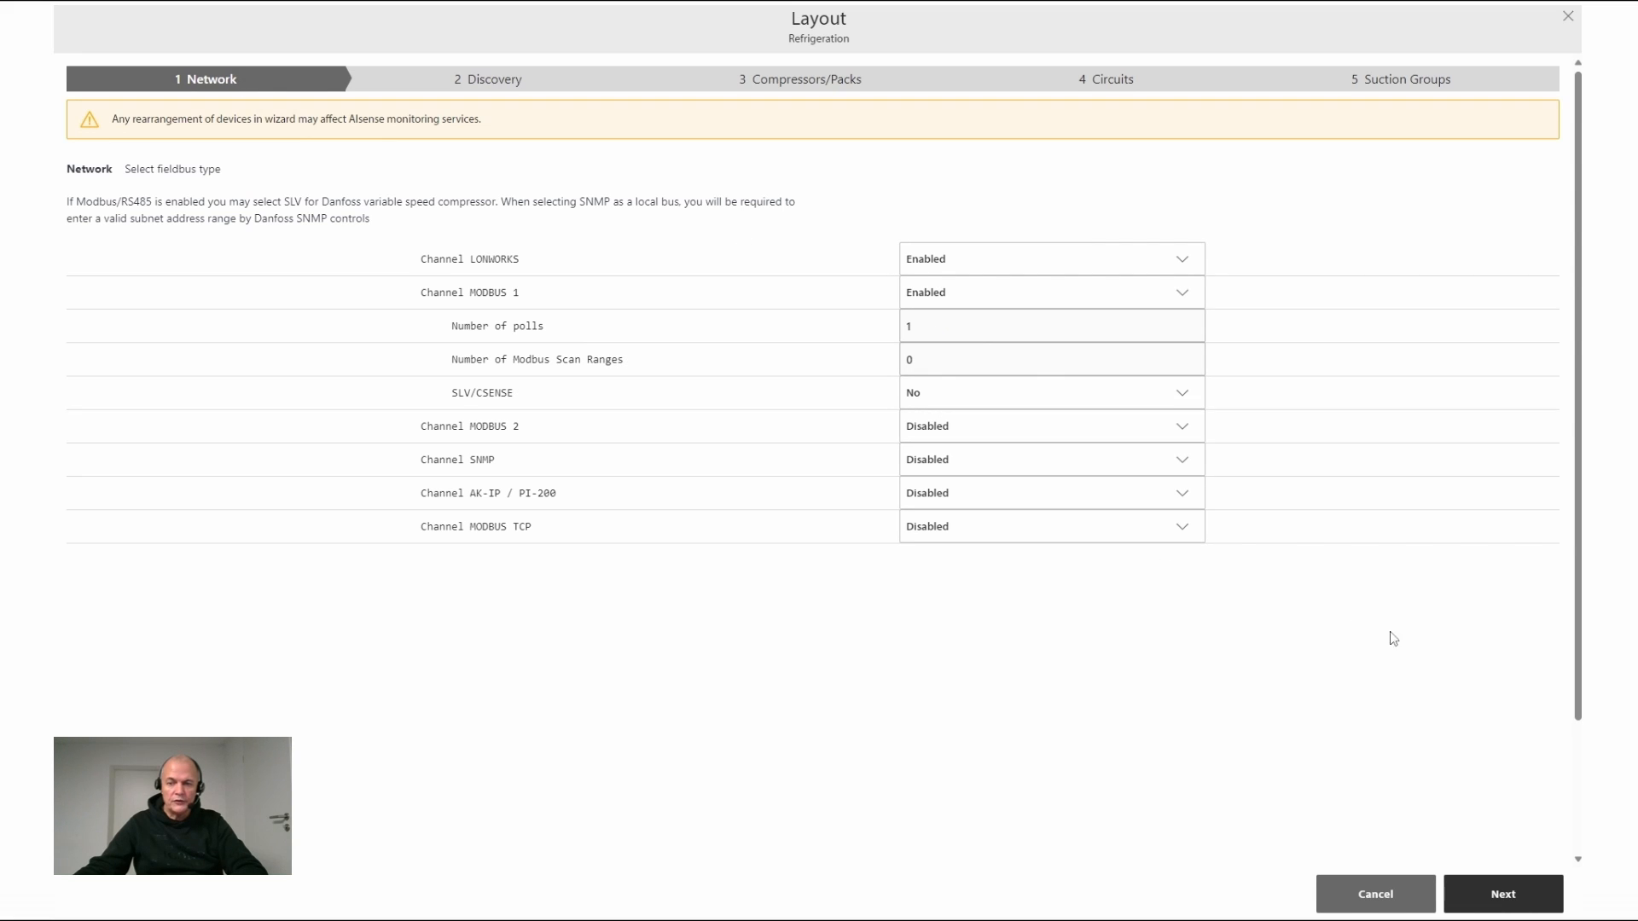
# Accept the fieldbus channel settings, review the discovered devices, and continue to the compressor and pack controllers
pyautogui.click(1521, 901)
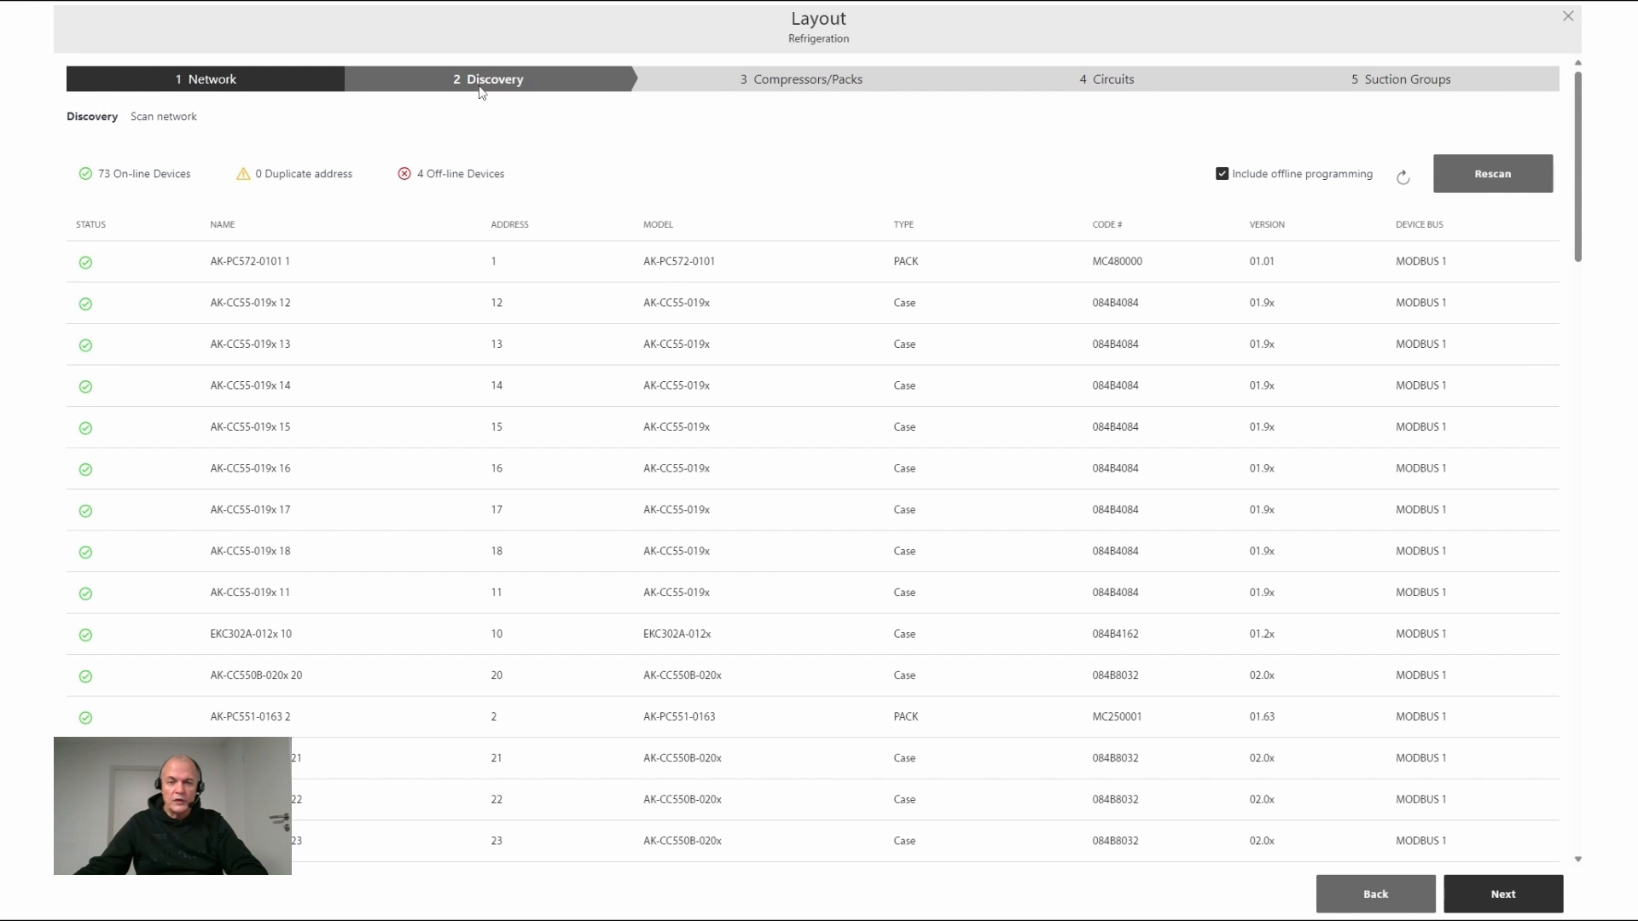
pyautogui.scroll(-5, 595, 589)
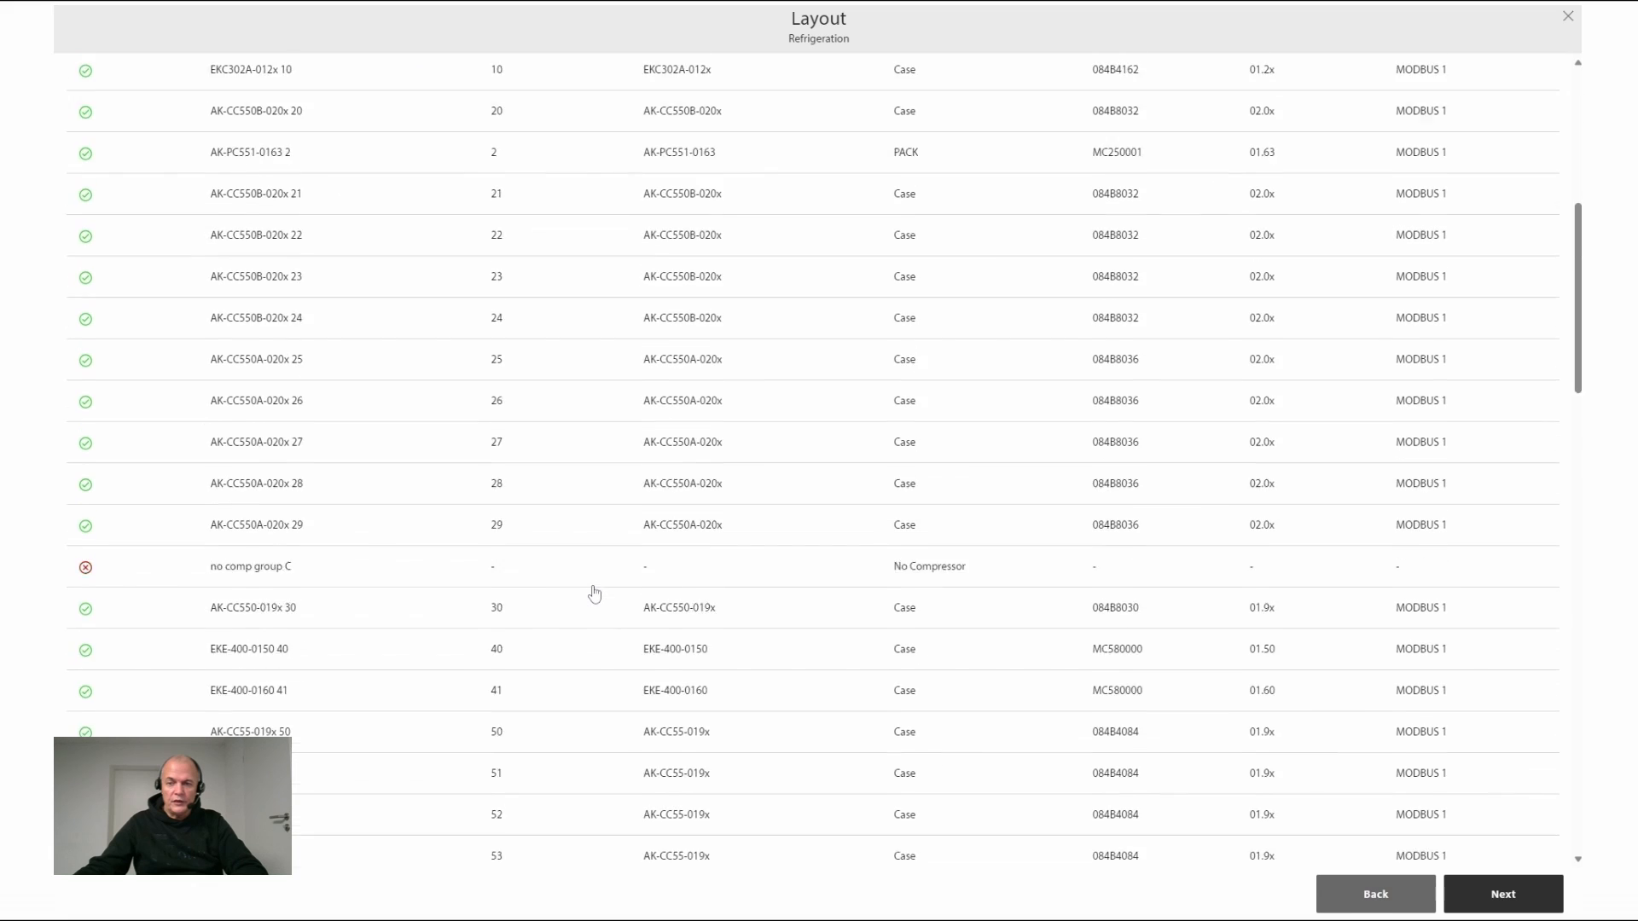
pyautogui.scroll(5, 595, 593)
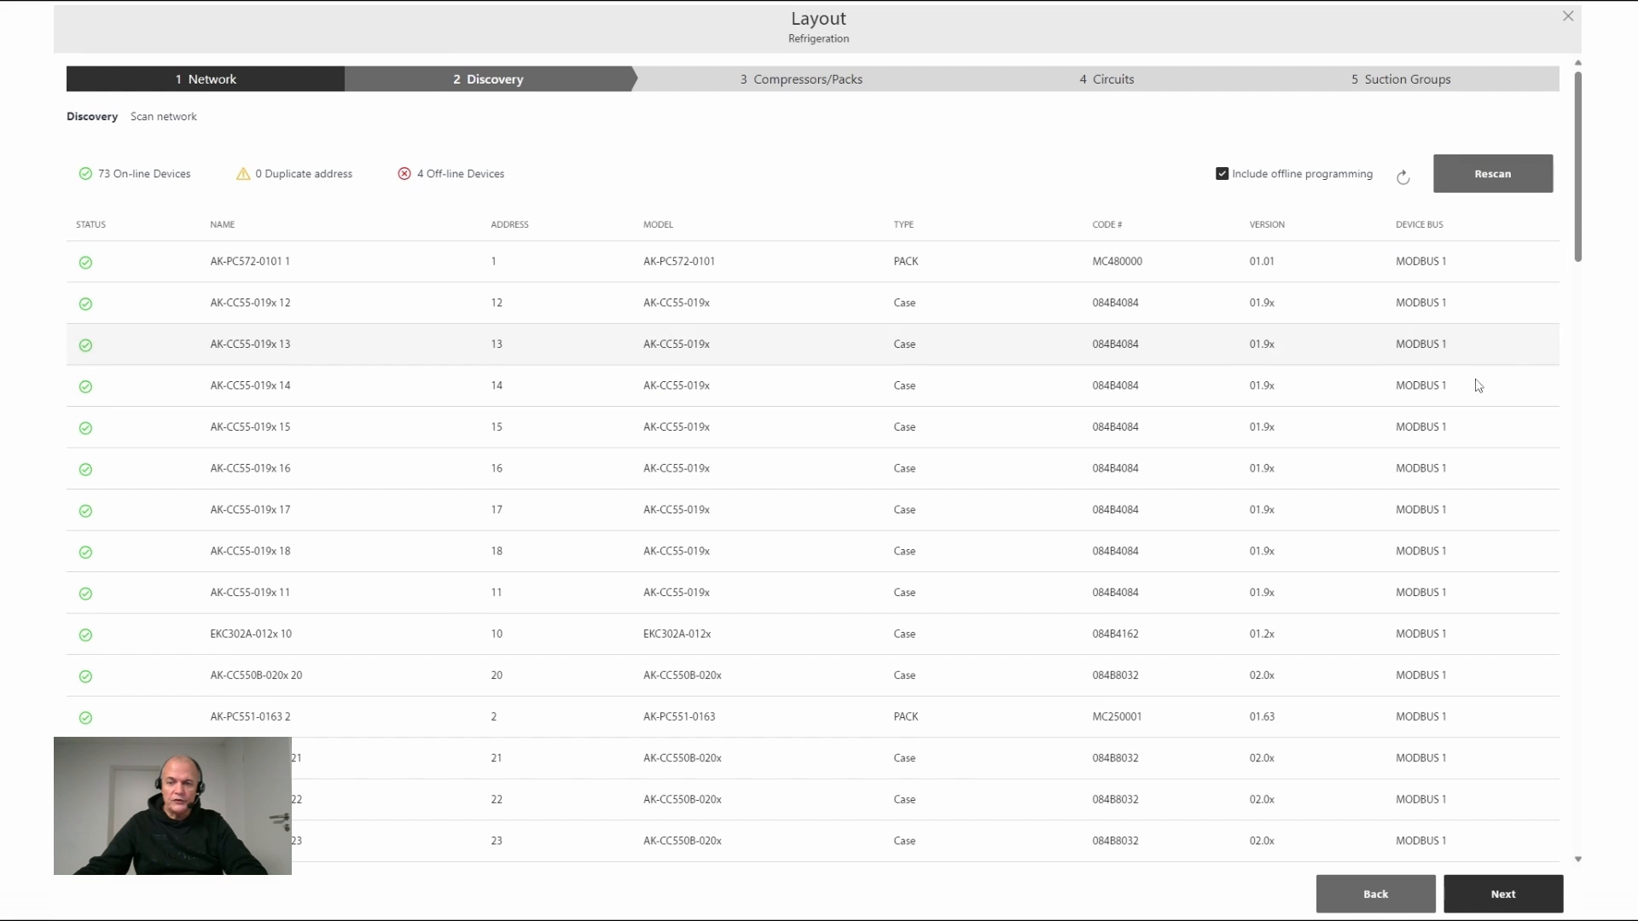
pyautogui.click(1508, 895)
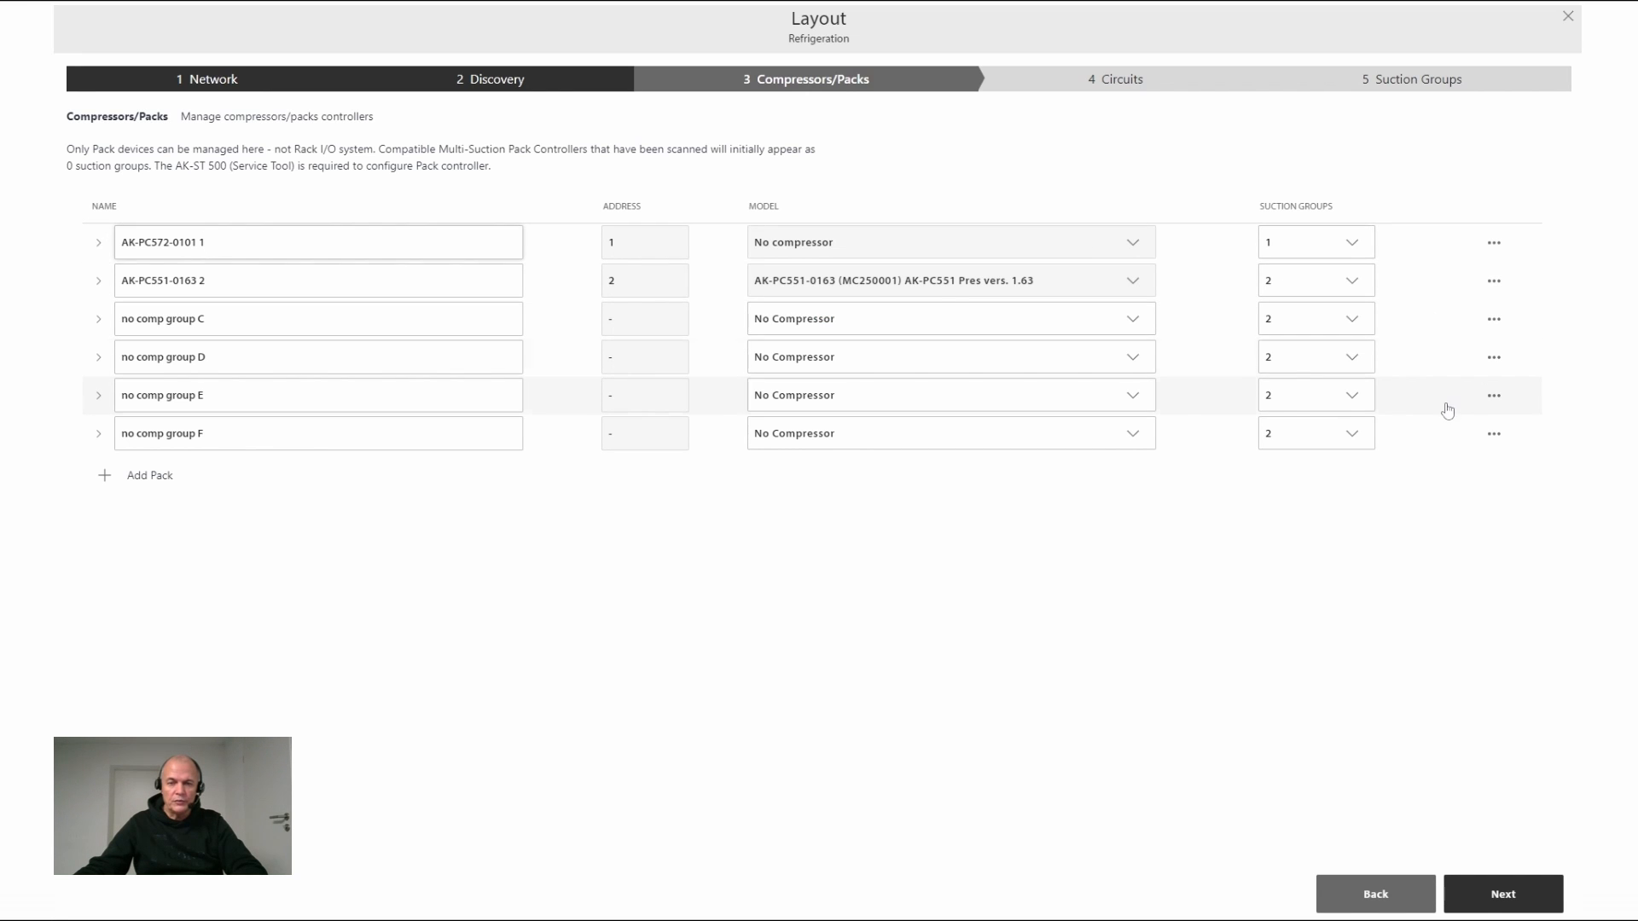
# Accept the listed packs, check the available actions for circuit AK-CC55-019x 12, and continue to suction group assignment
pyautogui.click(1520, 892)
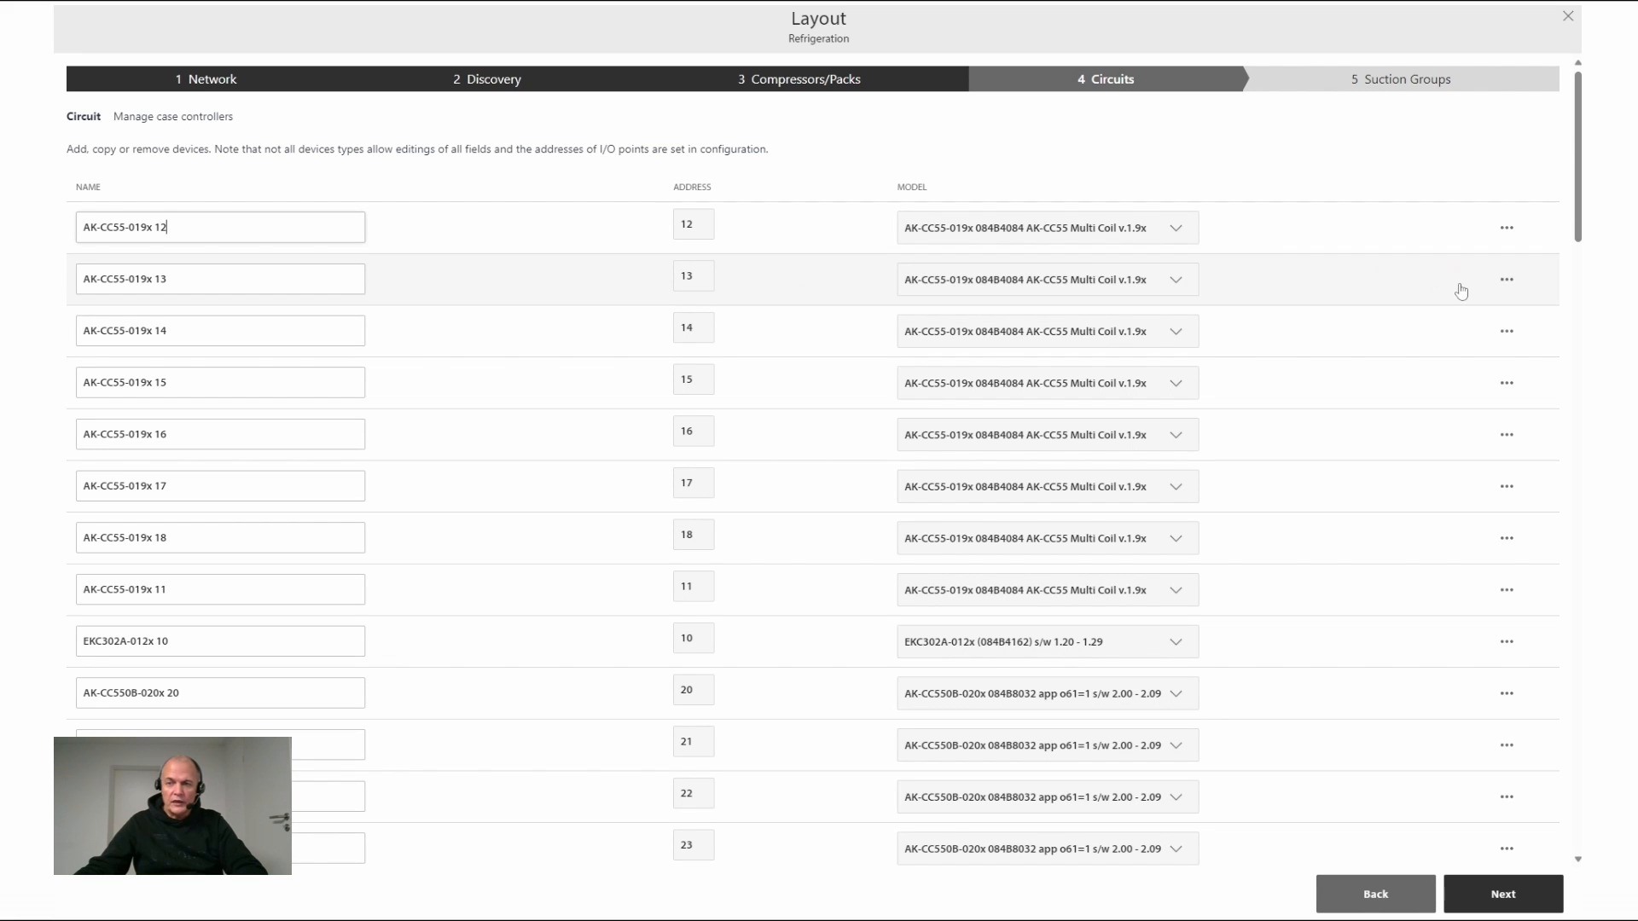
pyautogui.click(1507, 229)
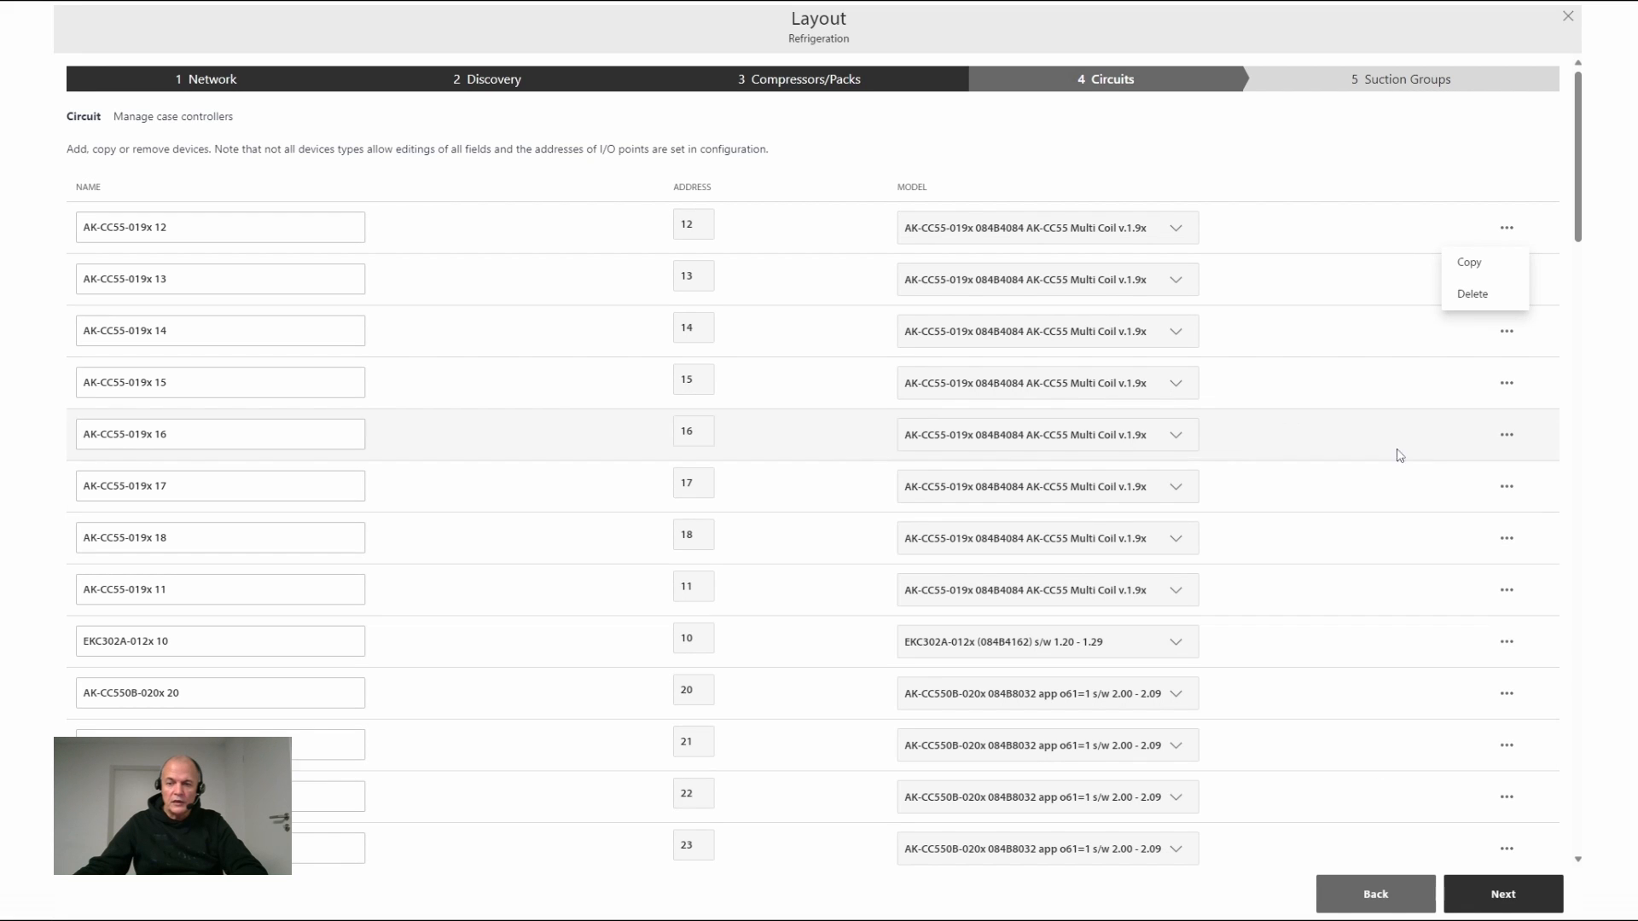
pyautogui.click(1517, 893)
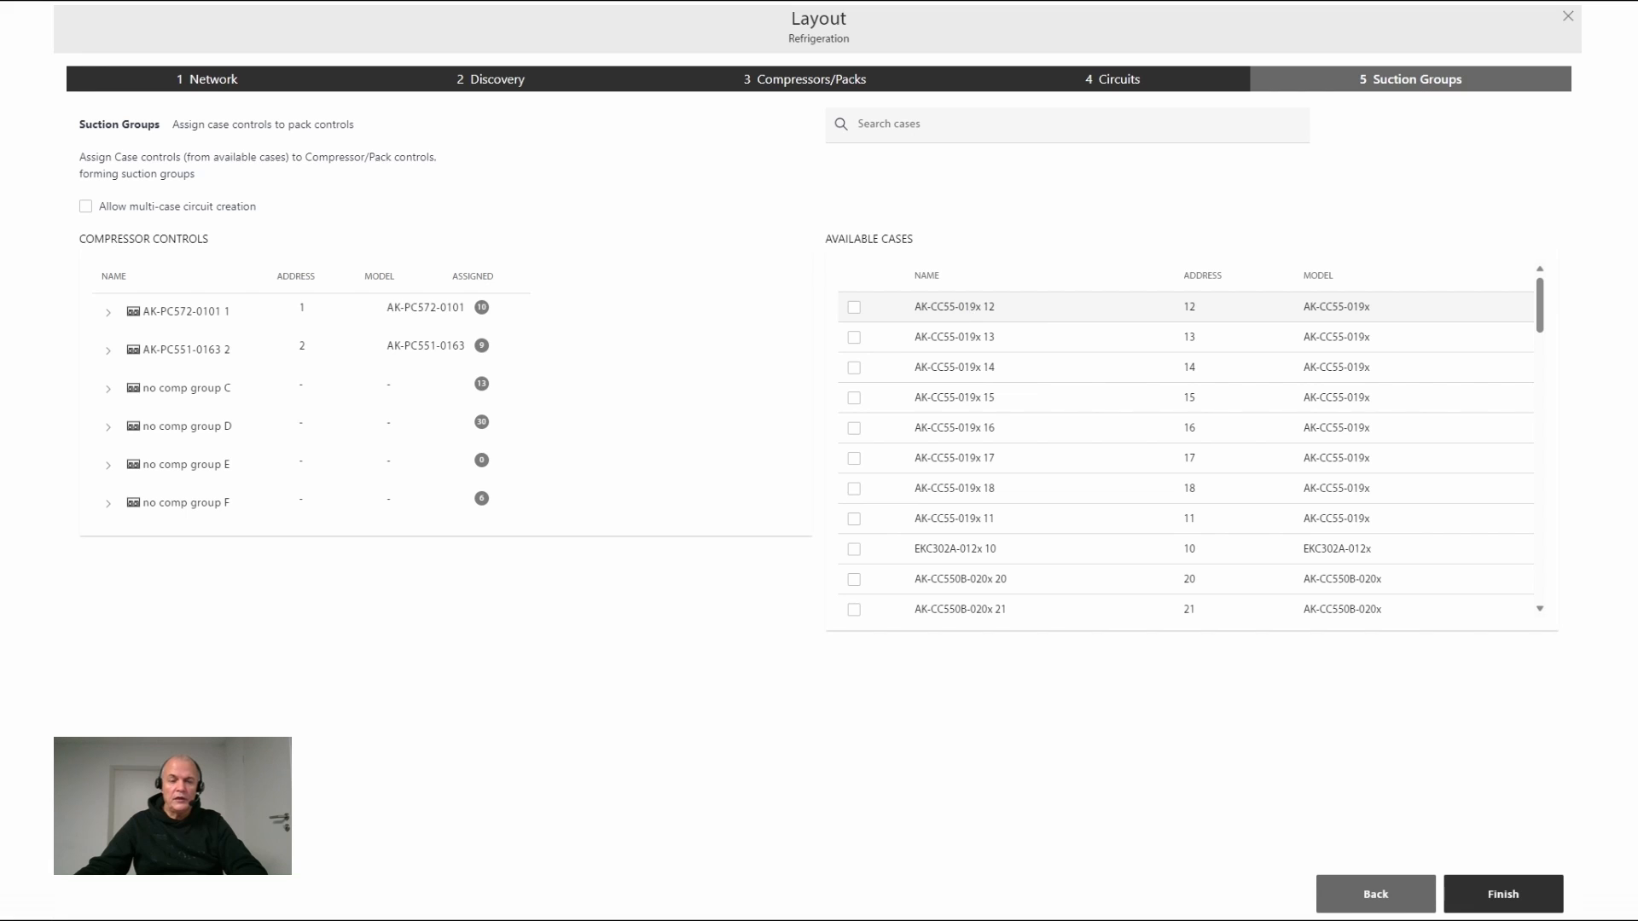
# Reassign case AK-CC550B-020x 21 to the Suction MT group of AK-PC572-0101 1, keep case 20 assigned, and finish the layout wizard
pyautogui.click(108, 314)
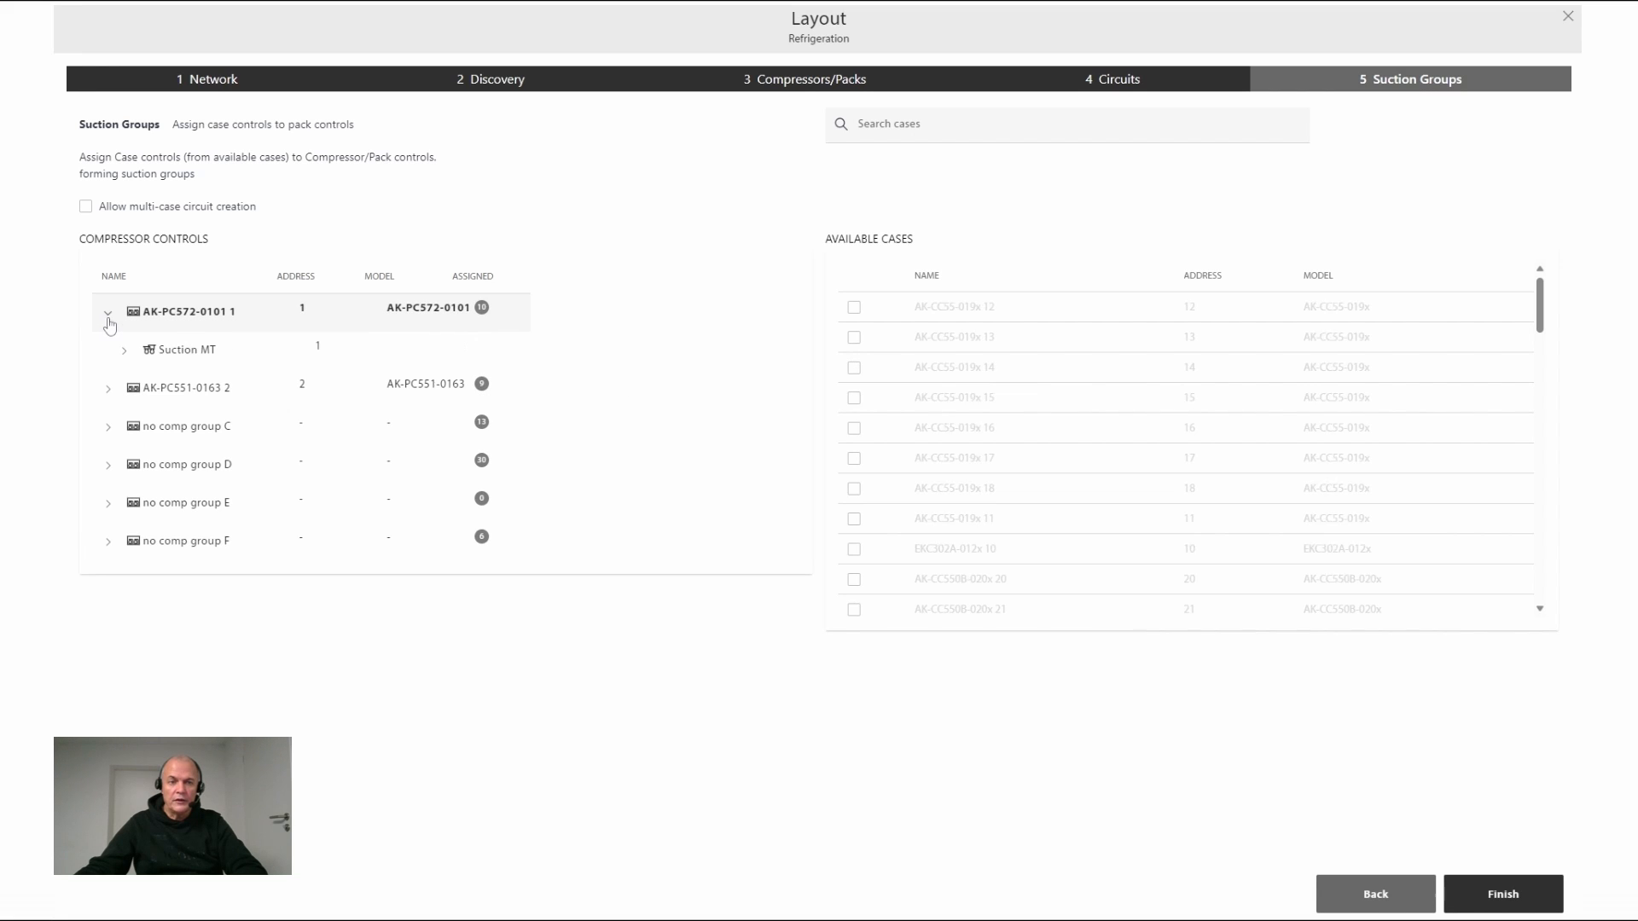
pyautogui.click(188, 355)
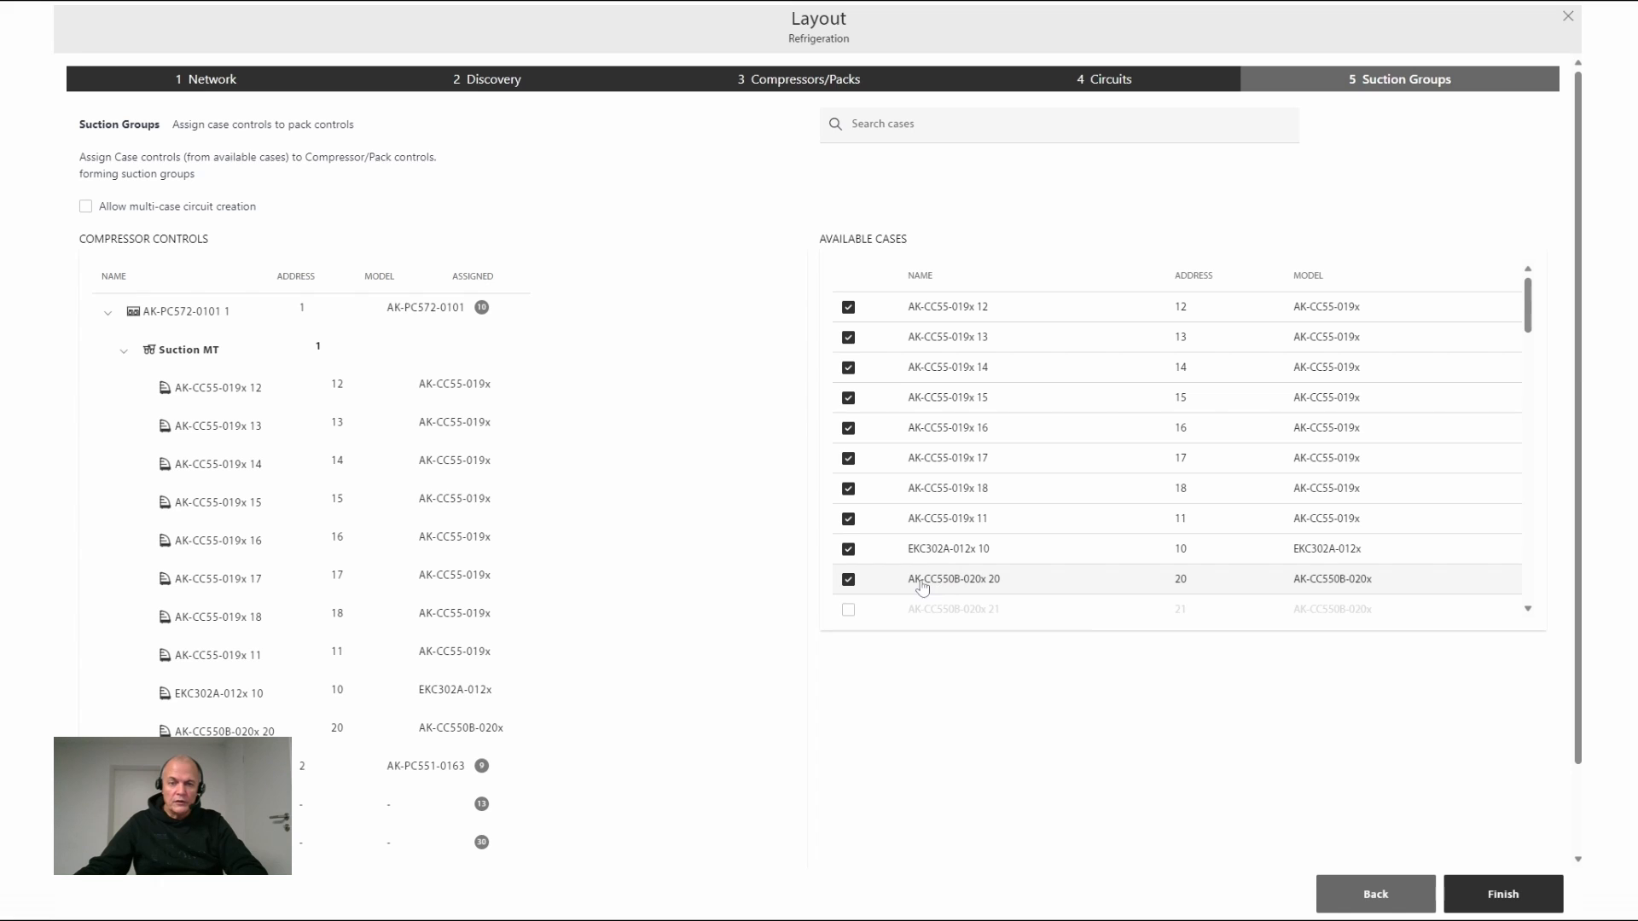
pyautogui.click(848, 580)
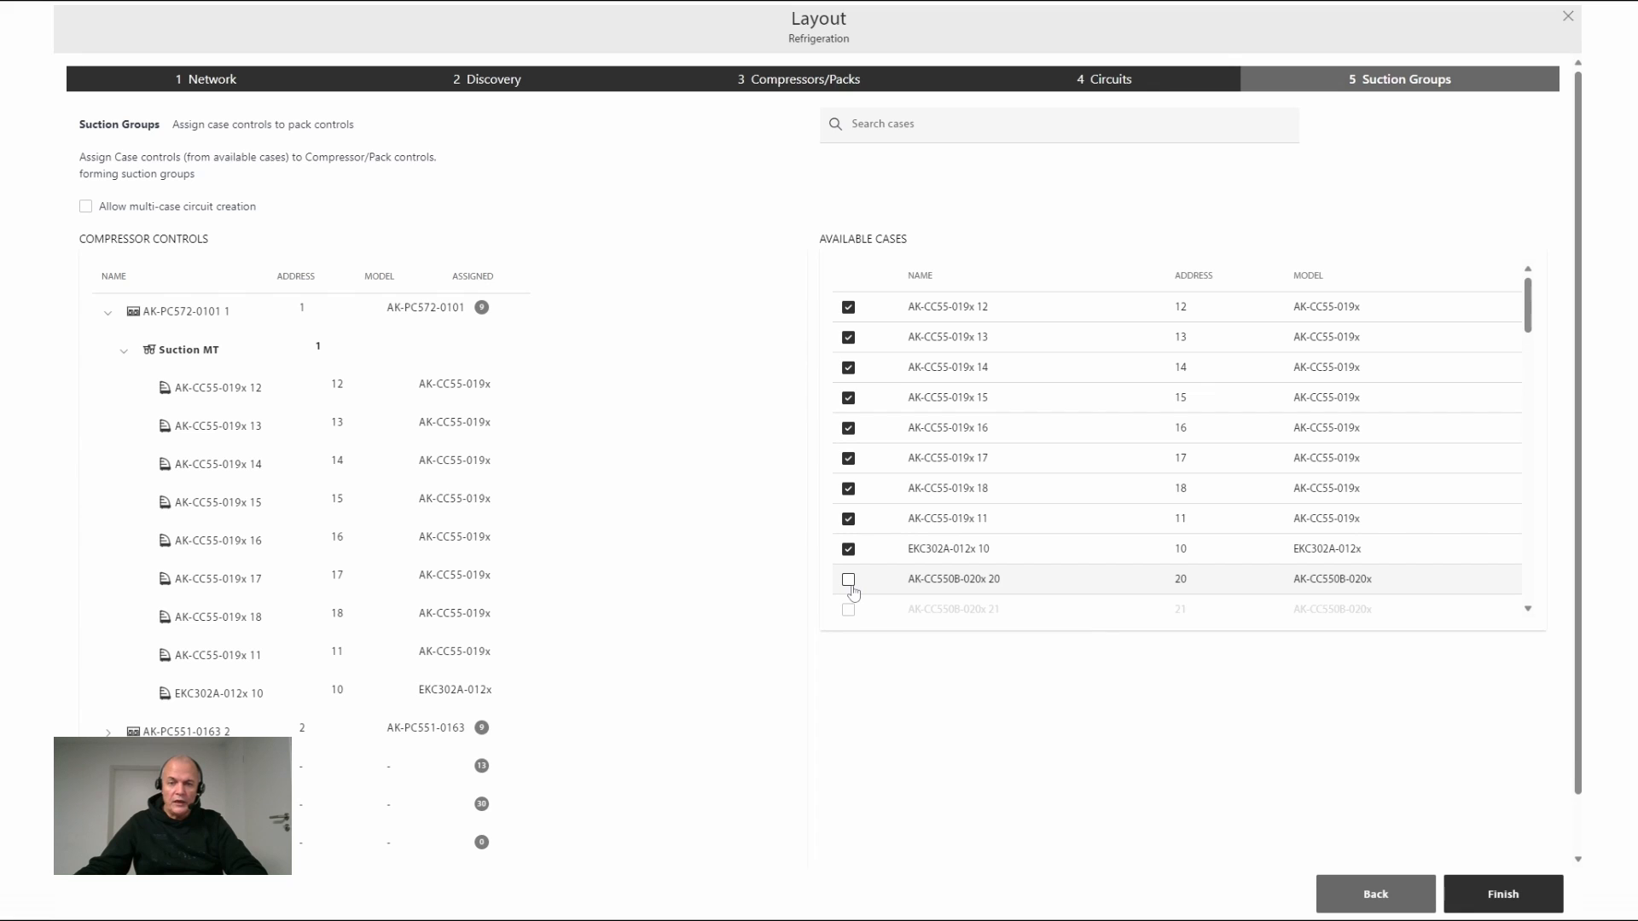
pyautogui.click(852, 592)
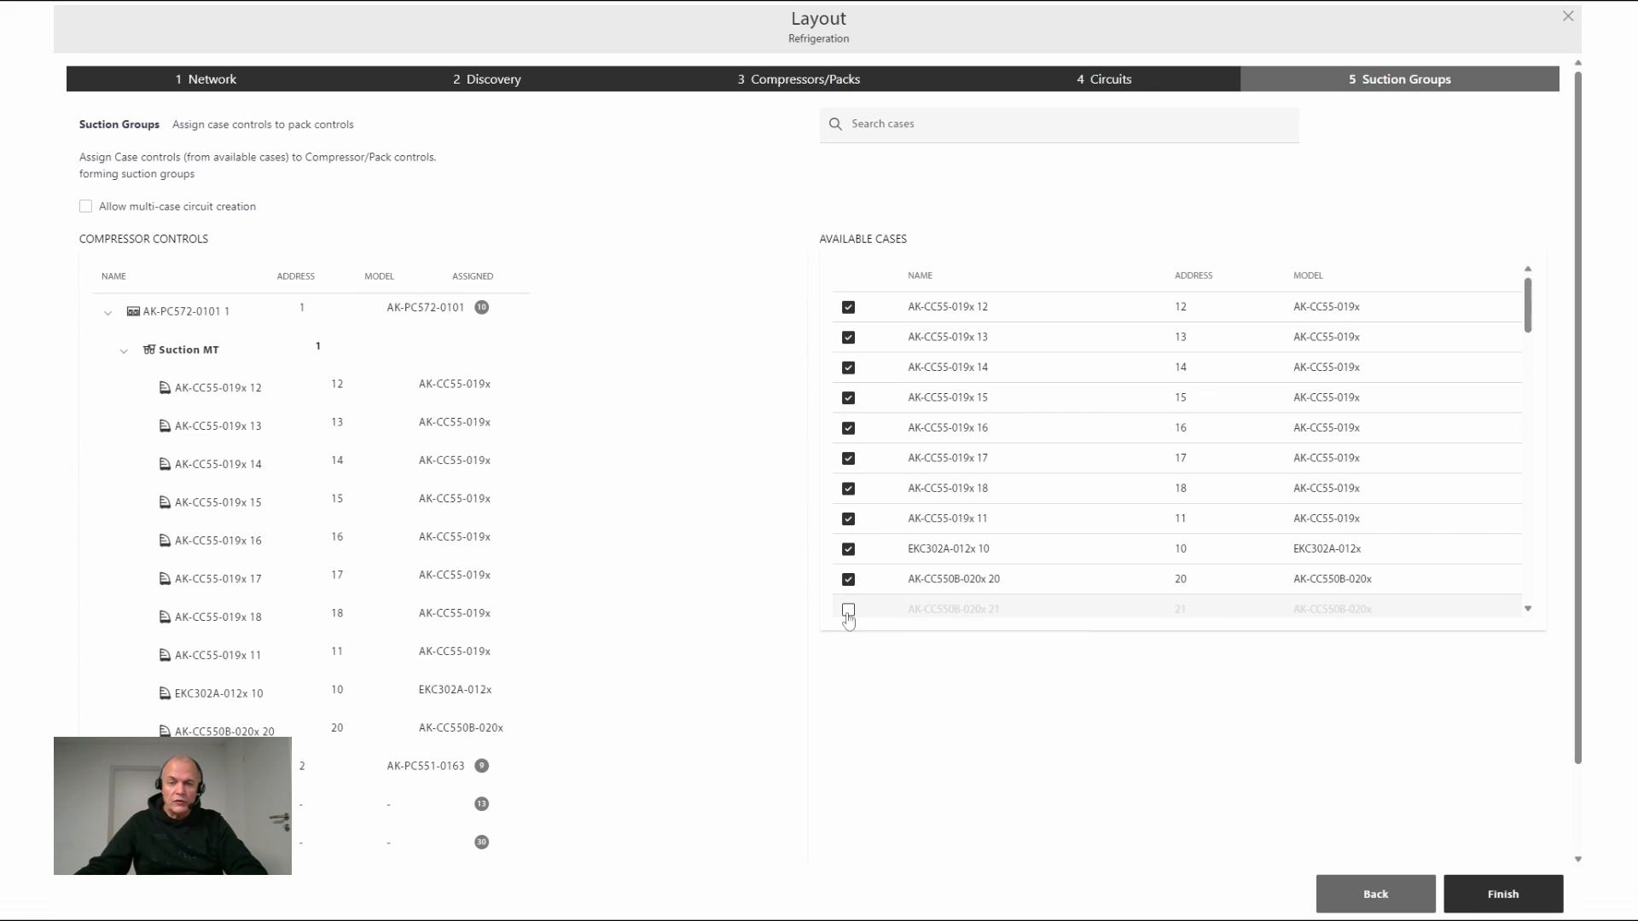
pyautogui.click(848, 610)
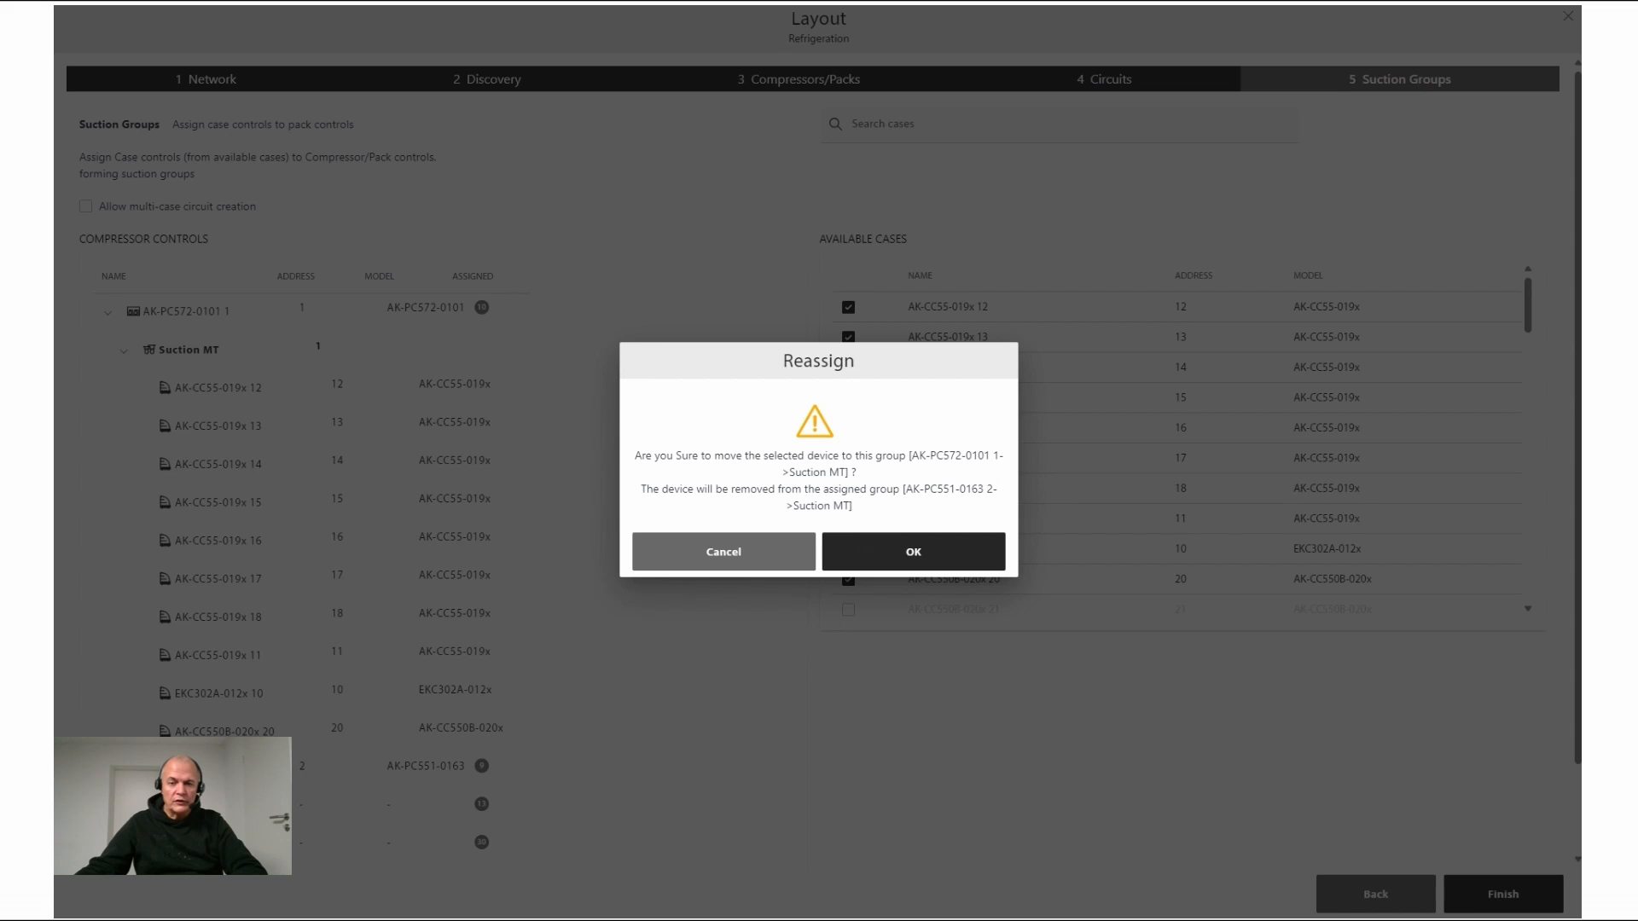
pyautogui.click(874, 567)
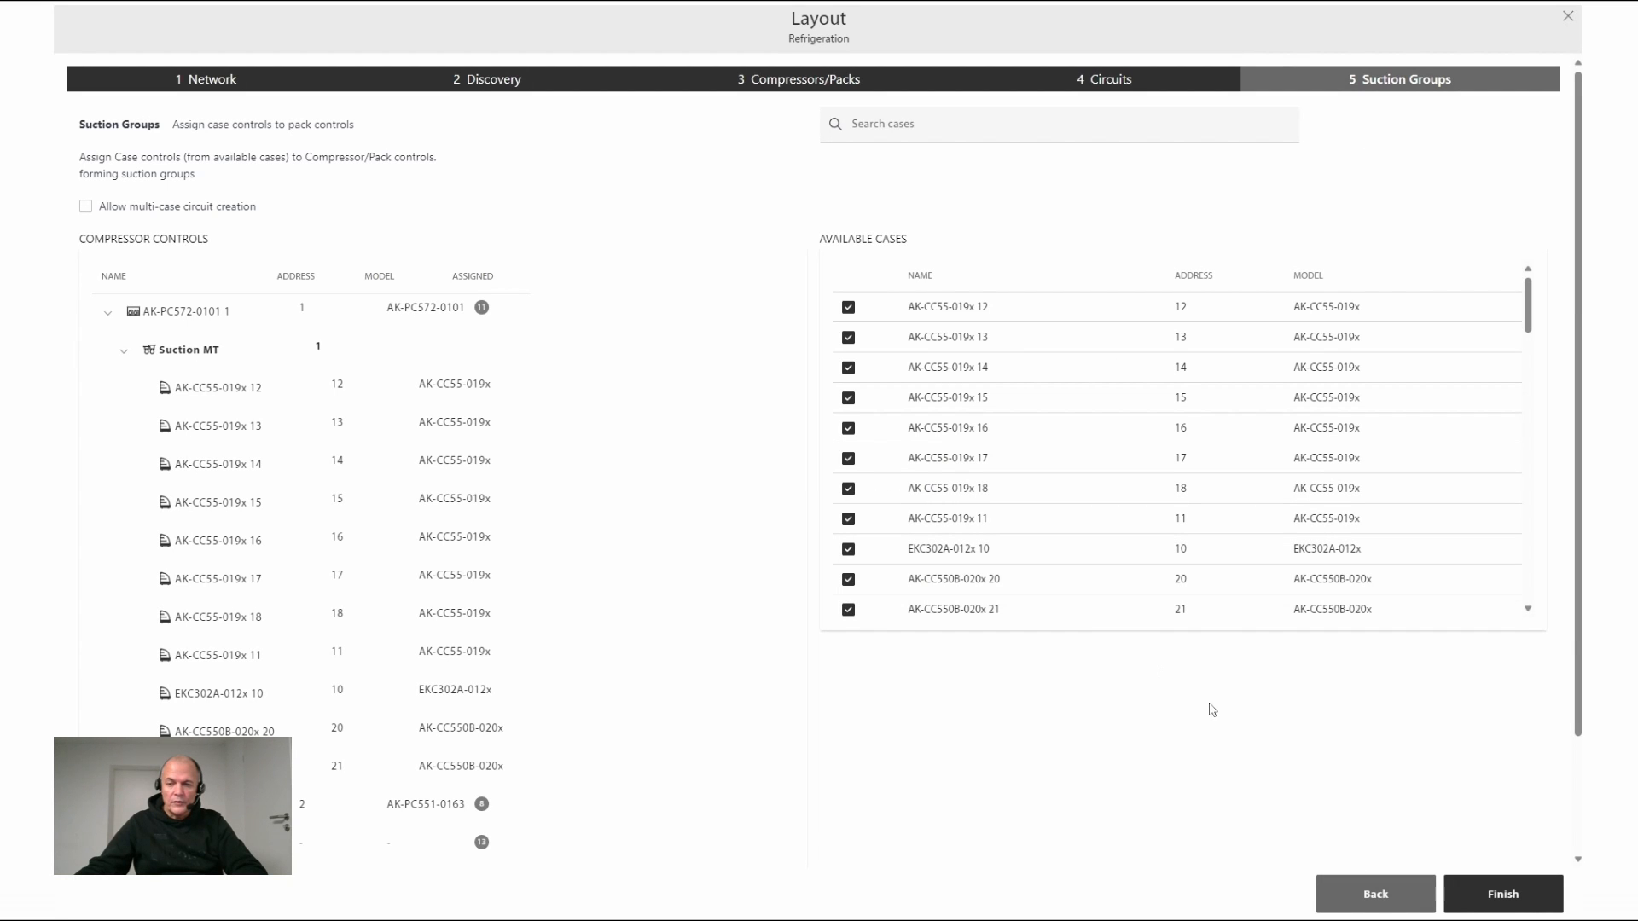
pyautogui.click(1505, 894)
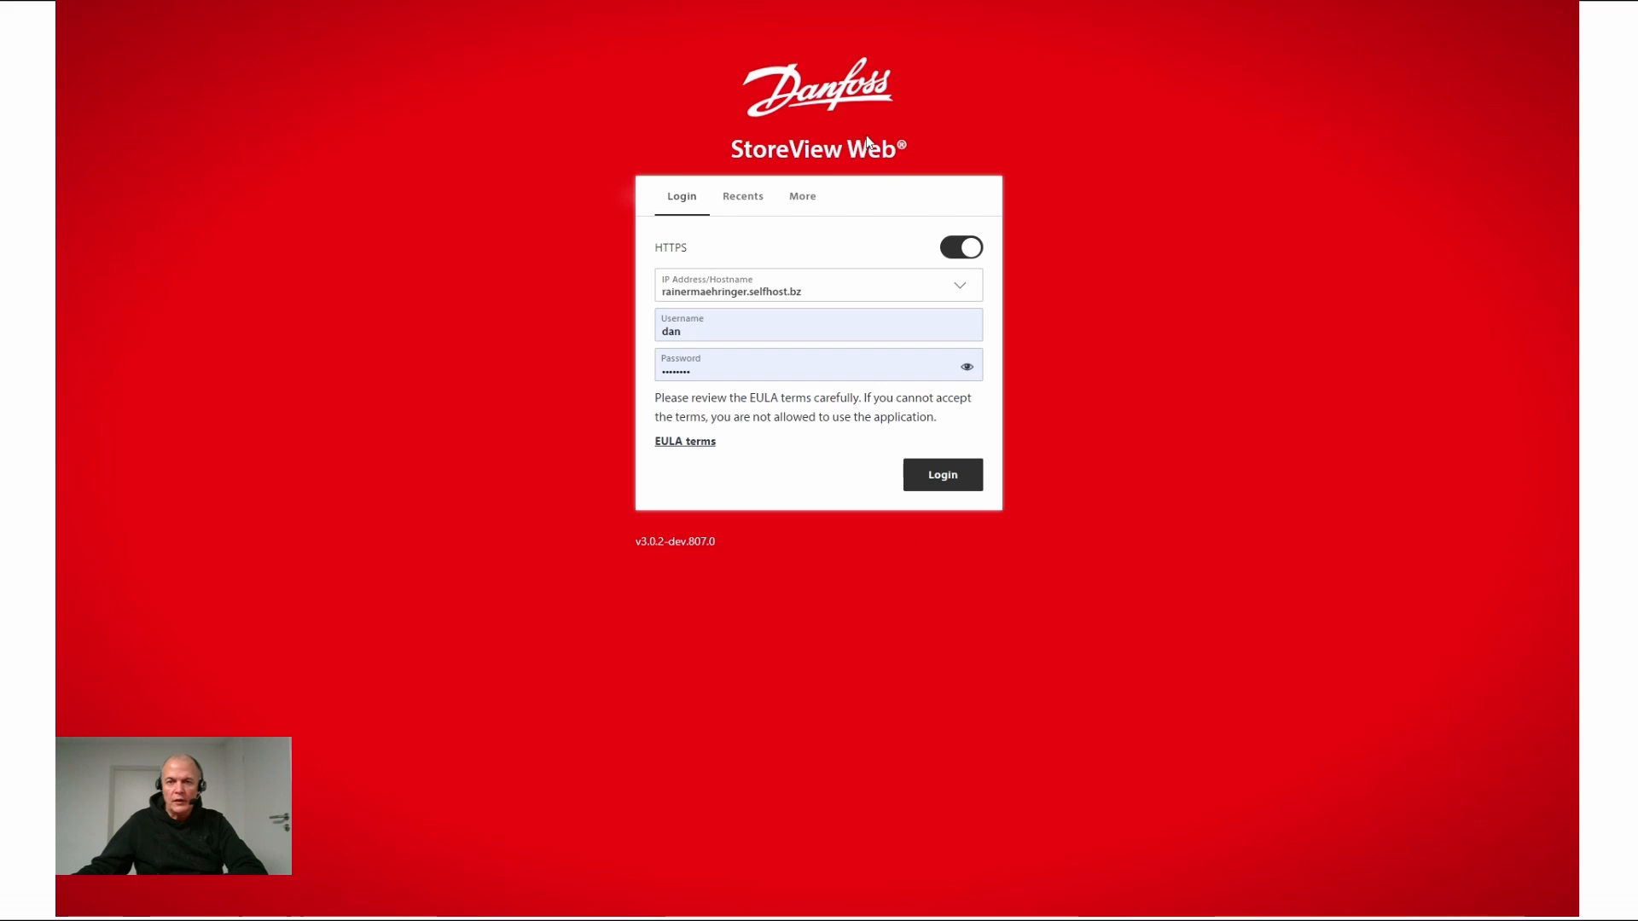
# Log in again with the prefilled credentials and open the Refrigeration Copy wizard from the quick setup configuration
pyautogui.click(941, 476)
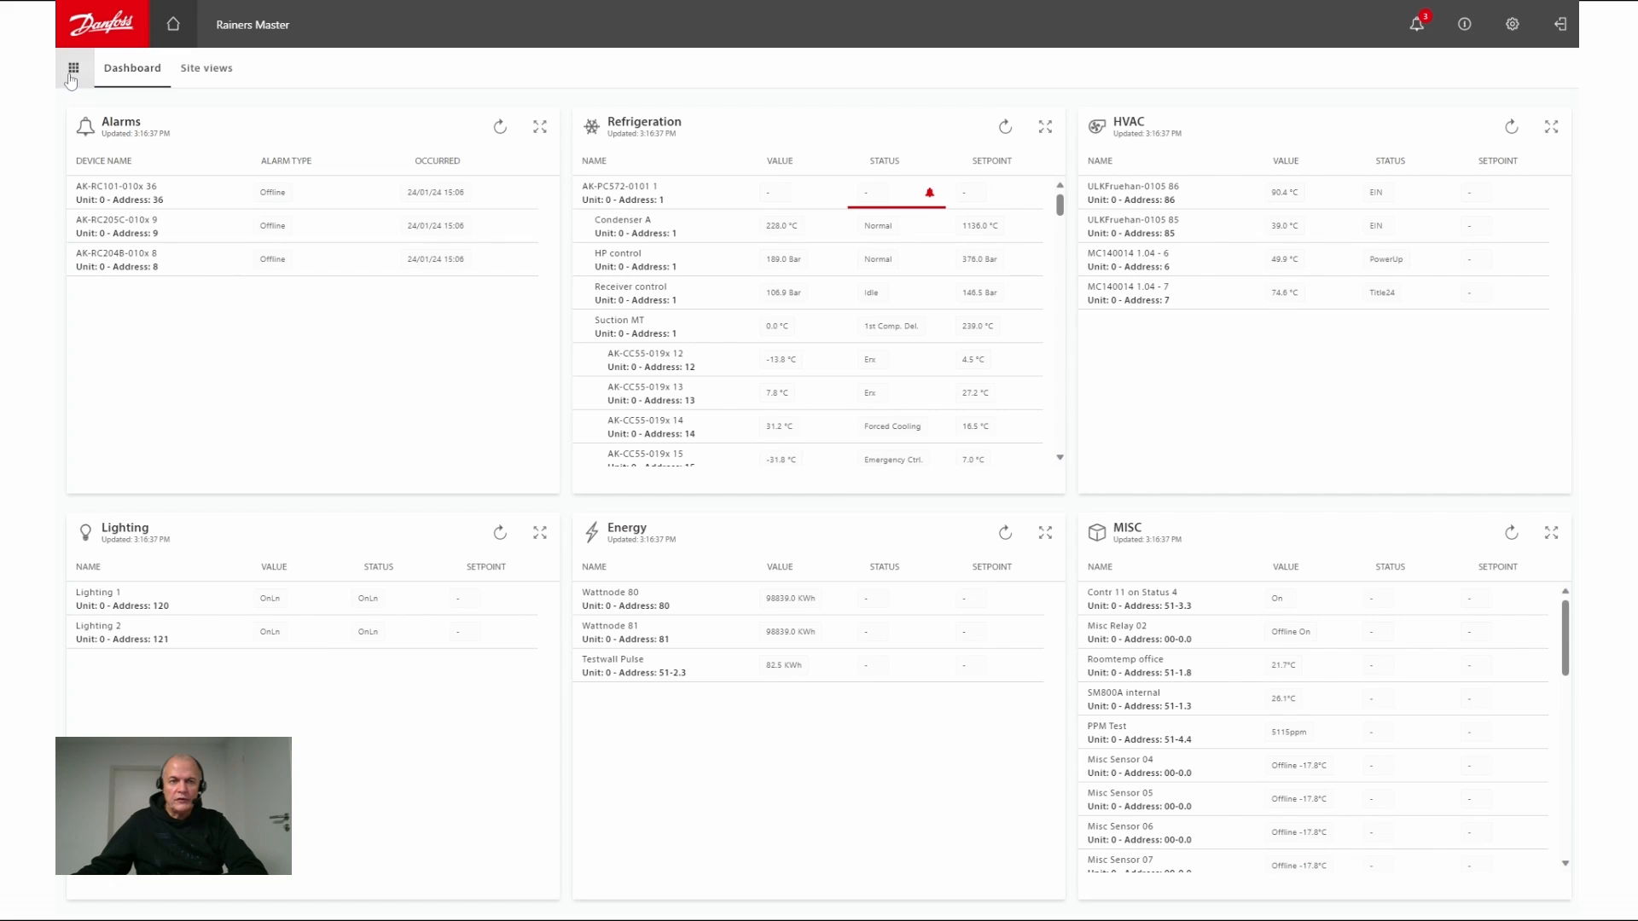
pyautogui.click(72, 76)
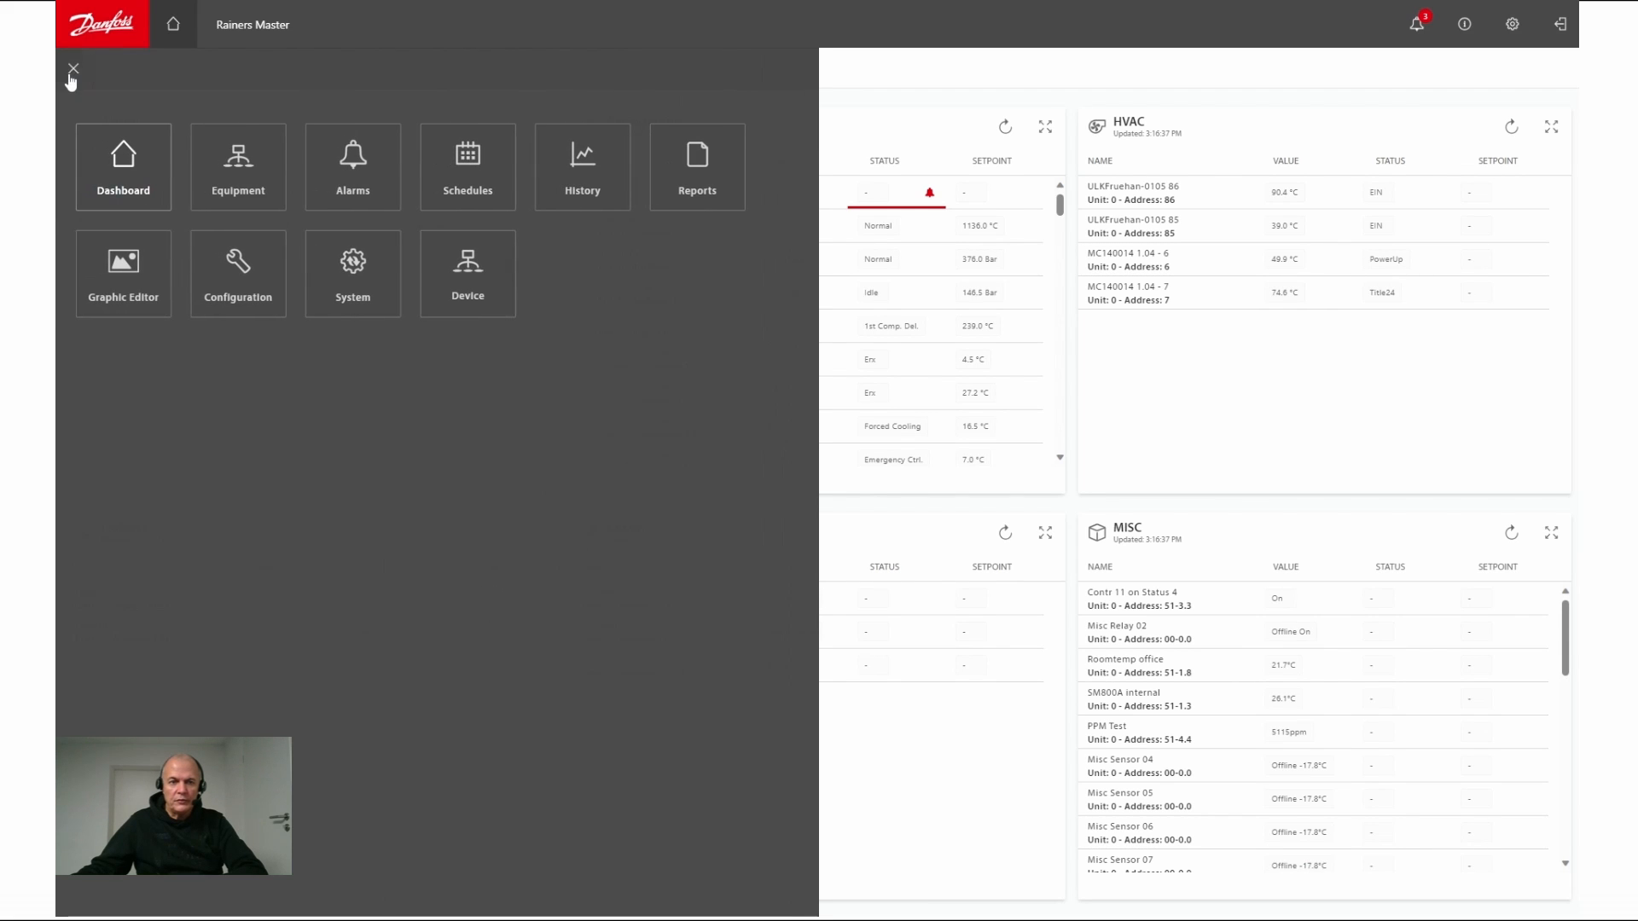
pyautogui.click(242, 290)
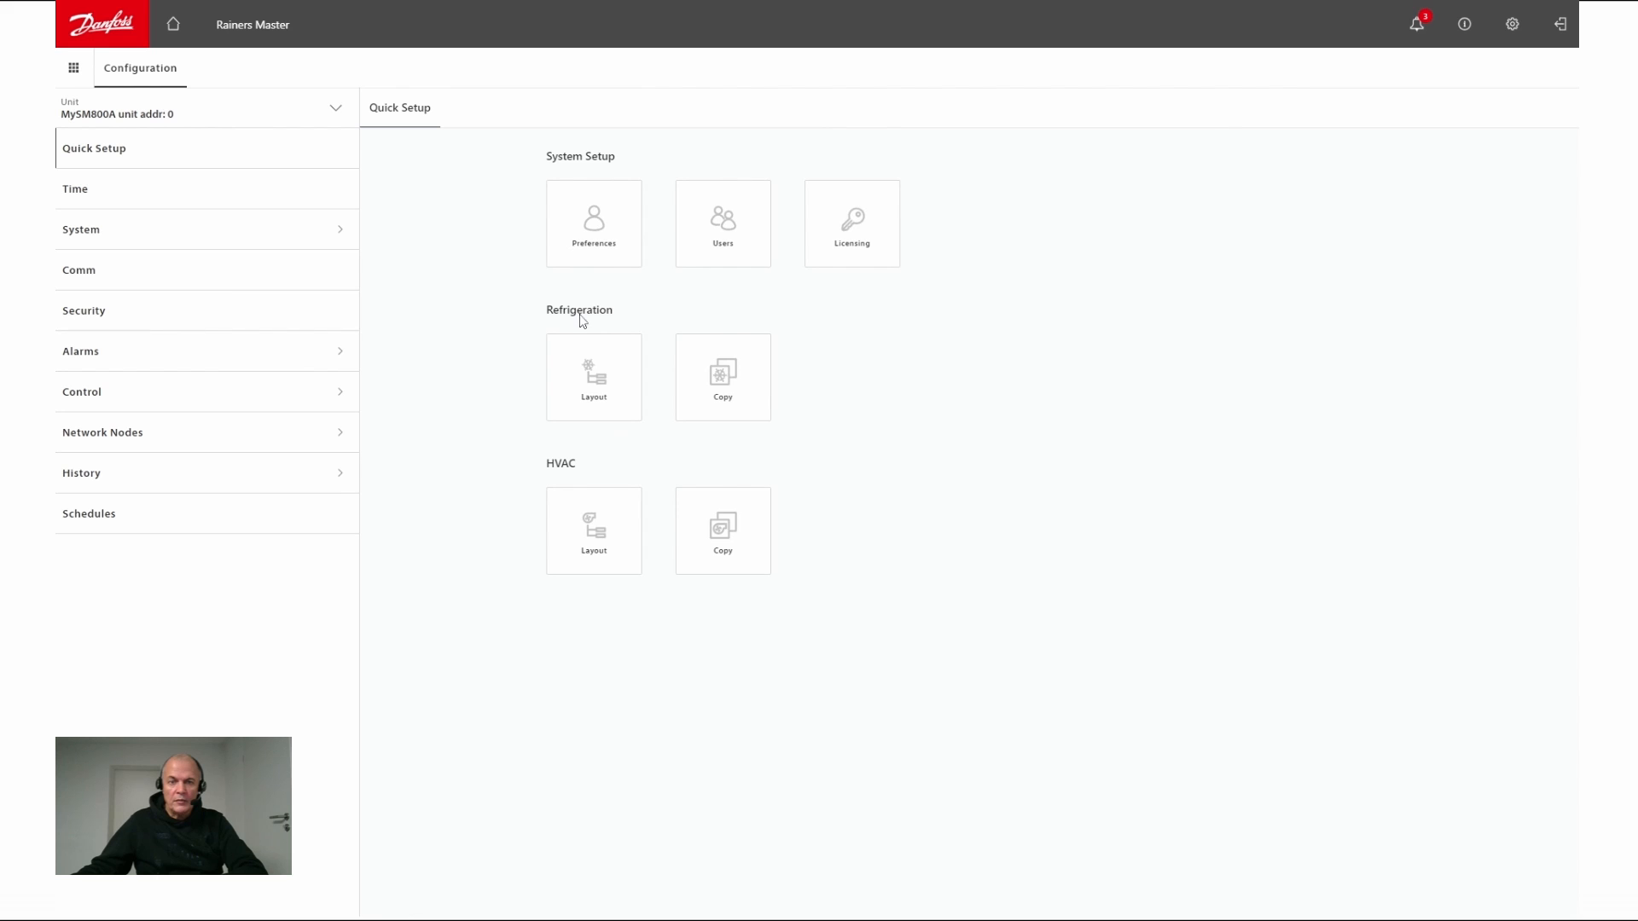
pyautogui.click(738, 393)
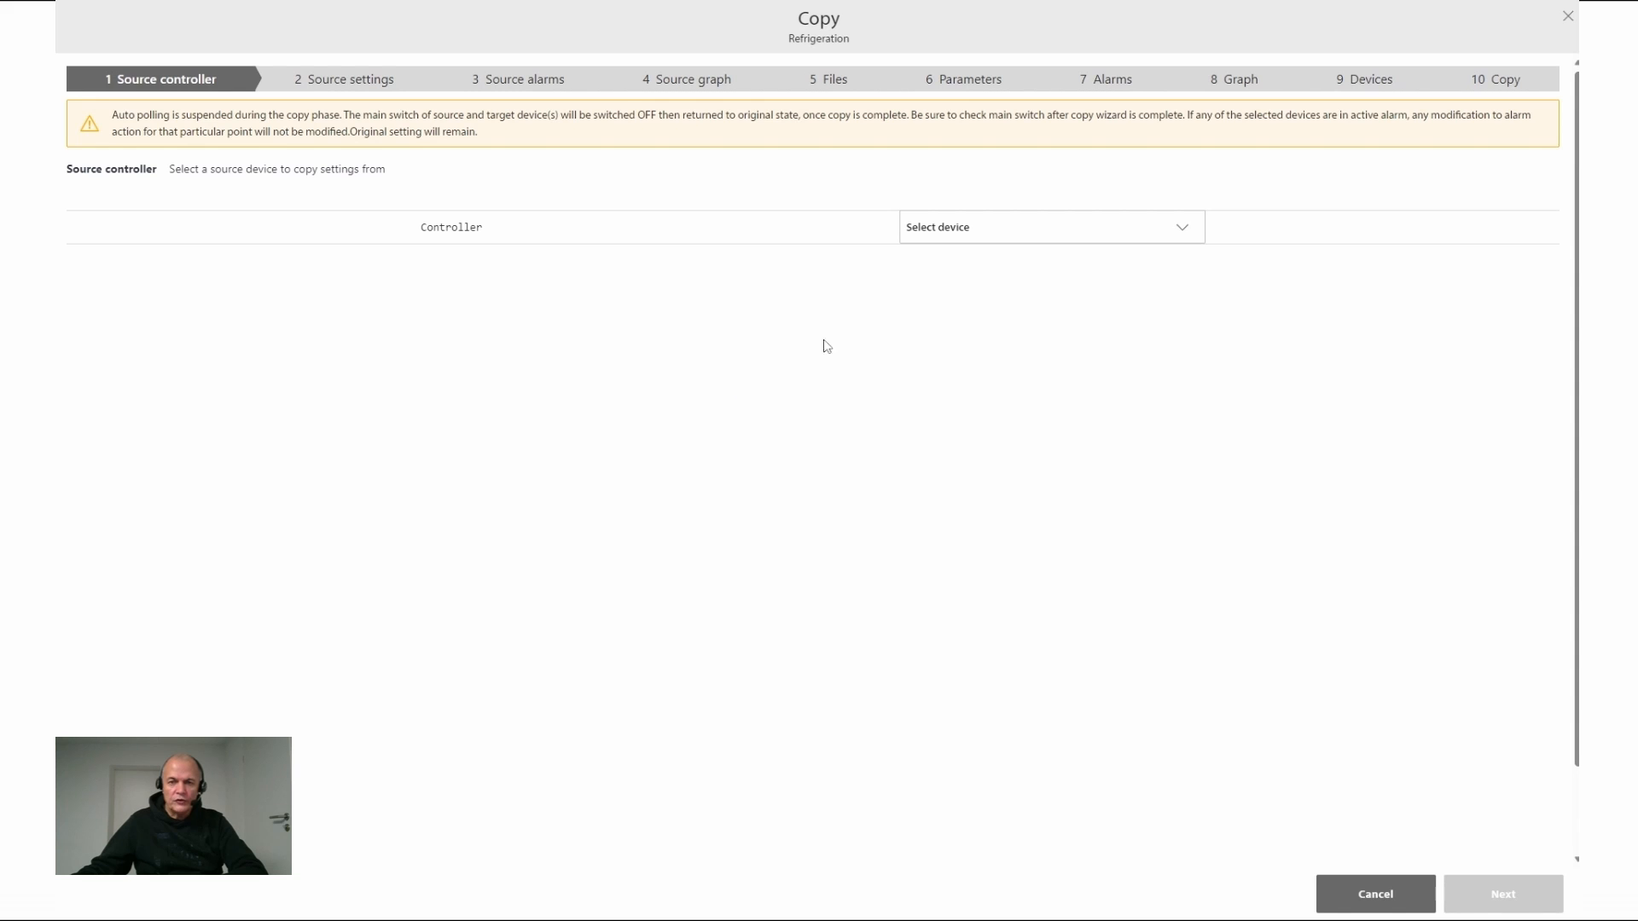
# Choose AK-CC55-019x 11 as the source controller to copy from and continue to its source settings
pyautogui.click(981, 238)
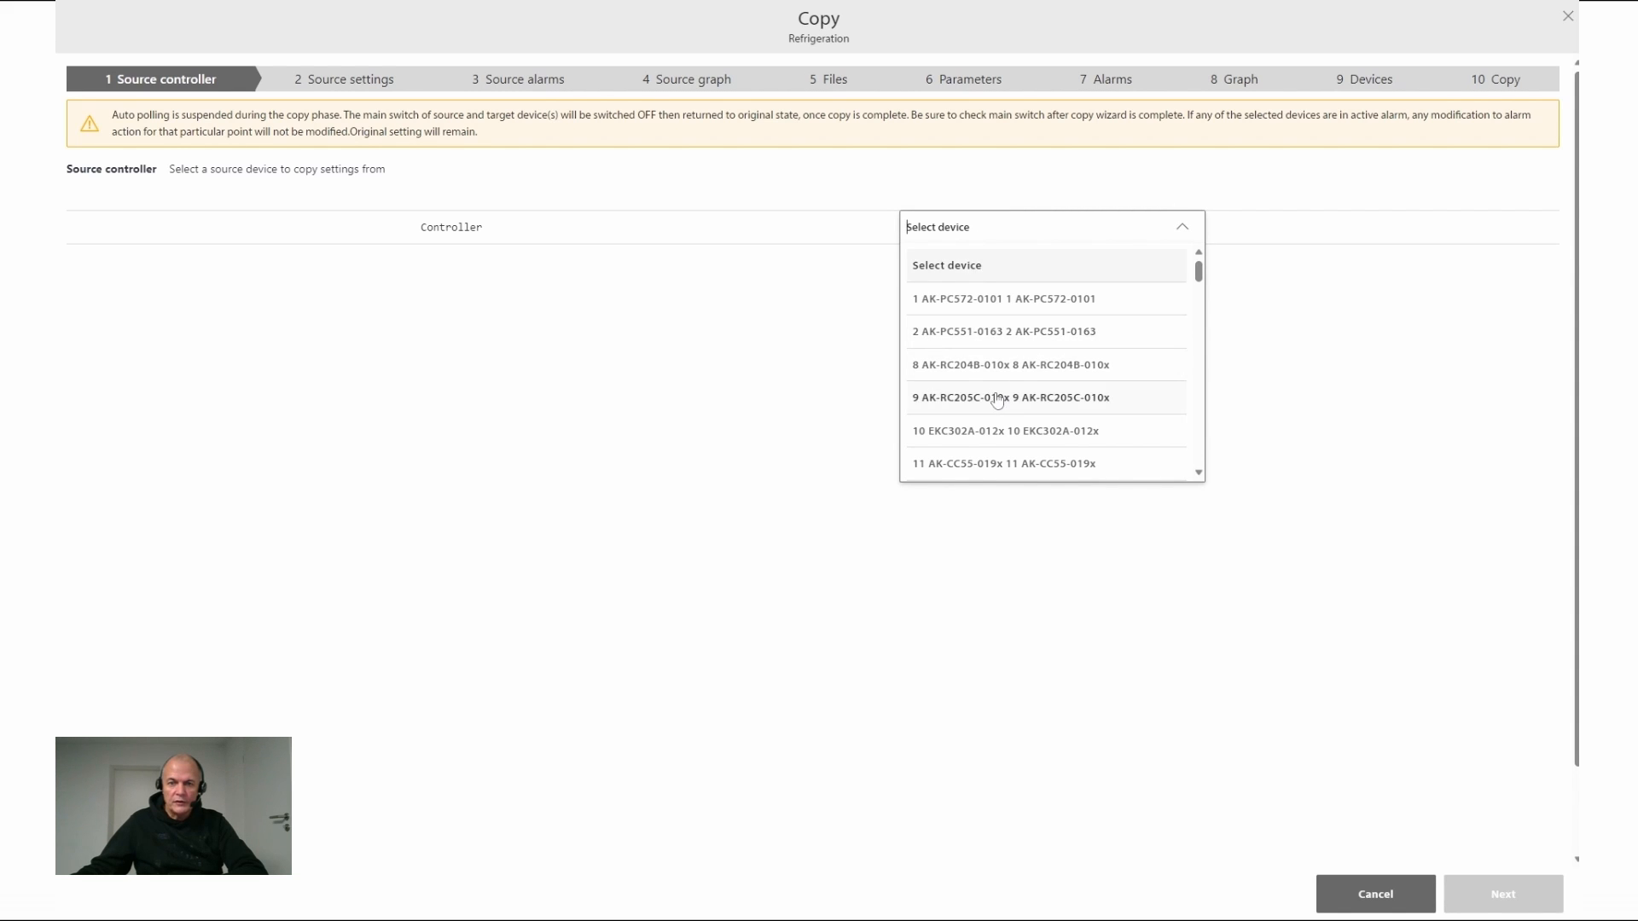
pyautogui.scroll(-1, 989, 401)
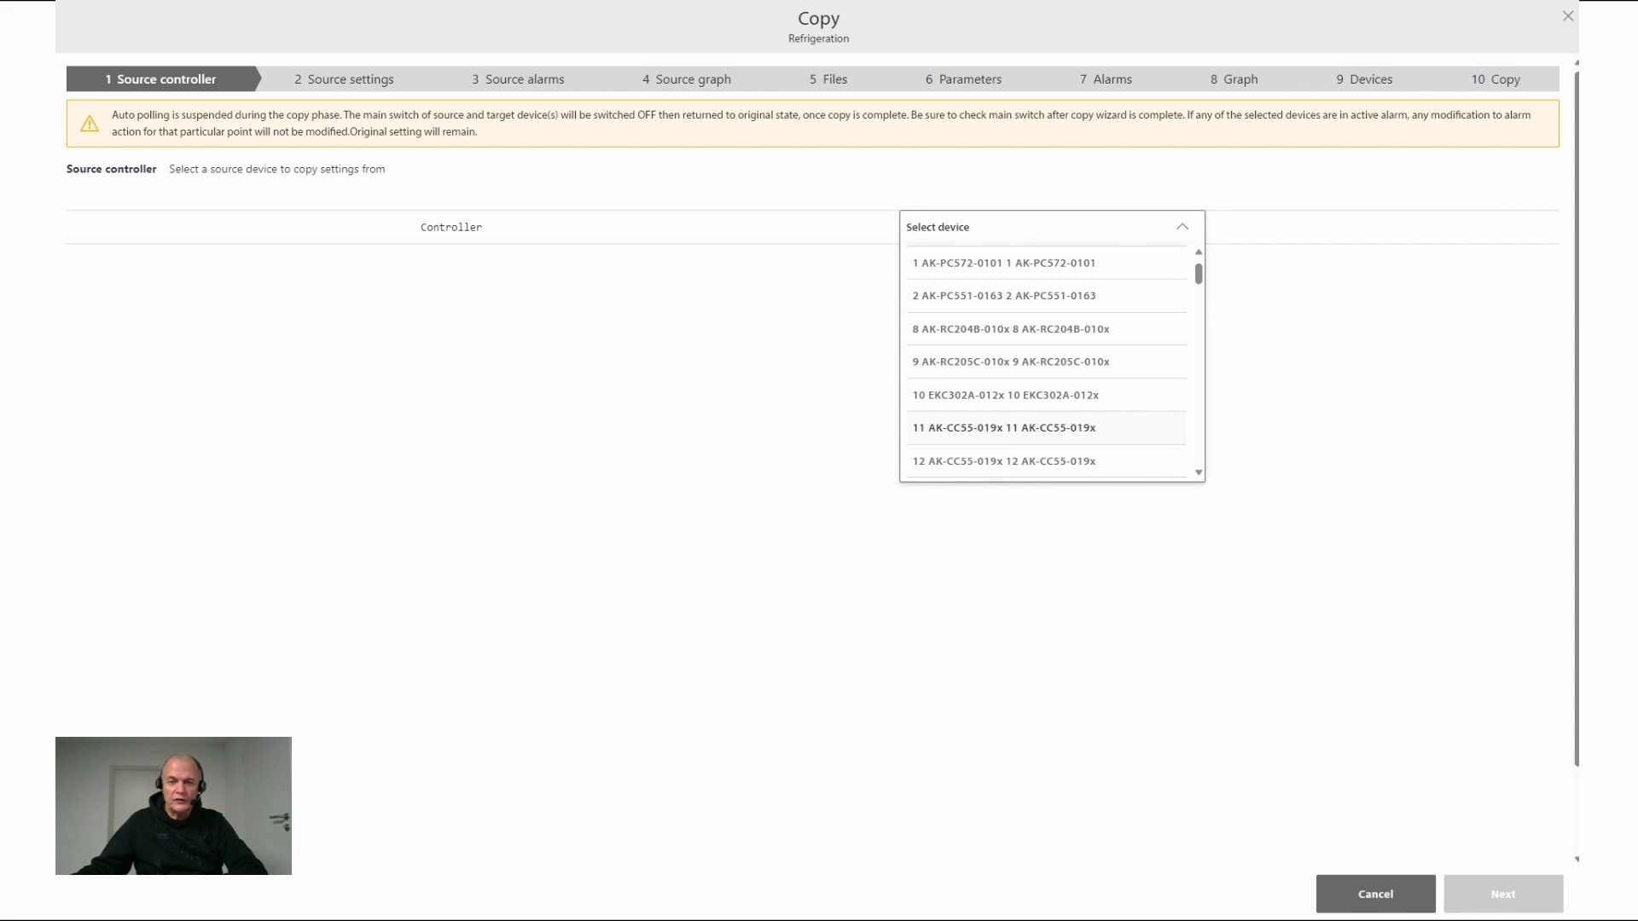
pyautogui.click(995, 437)
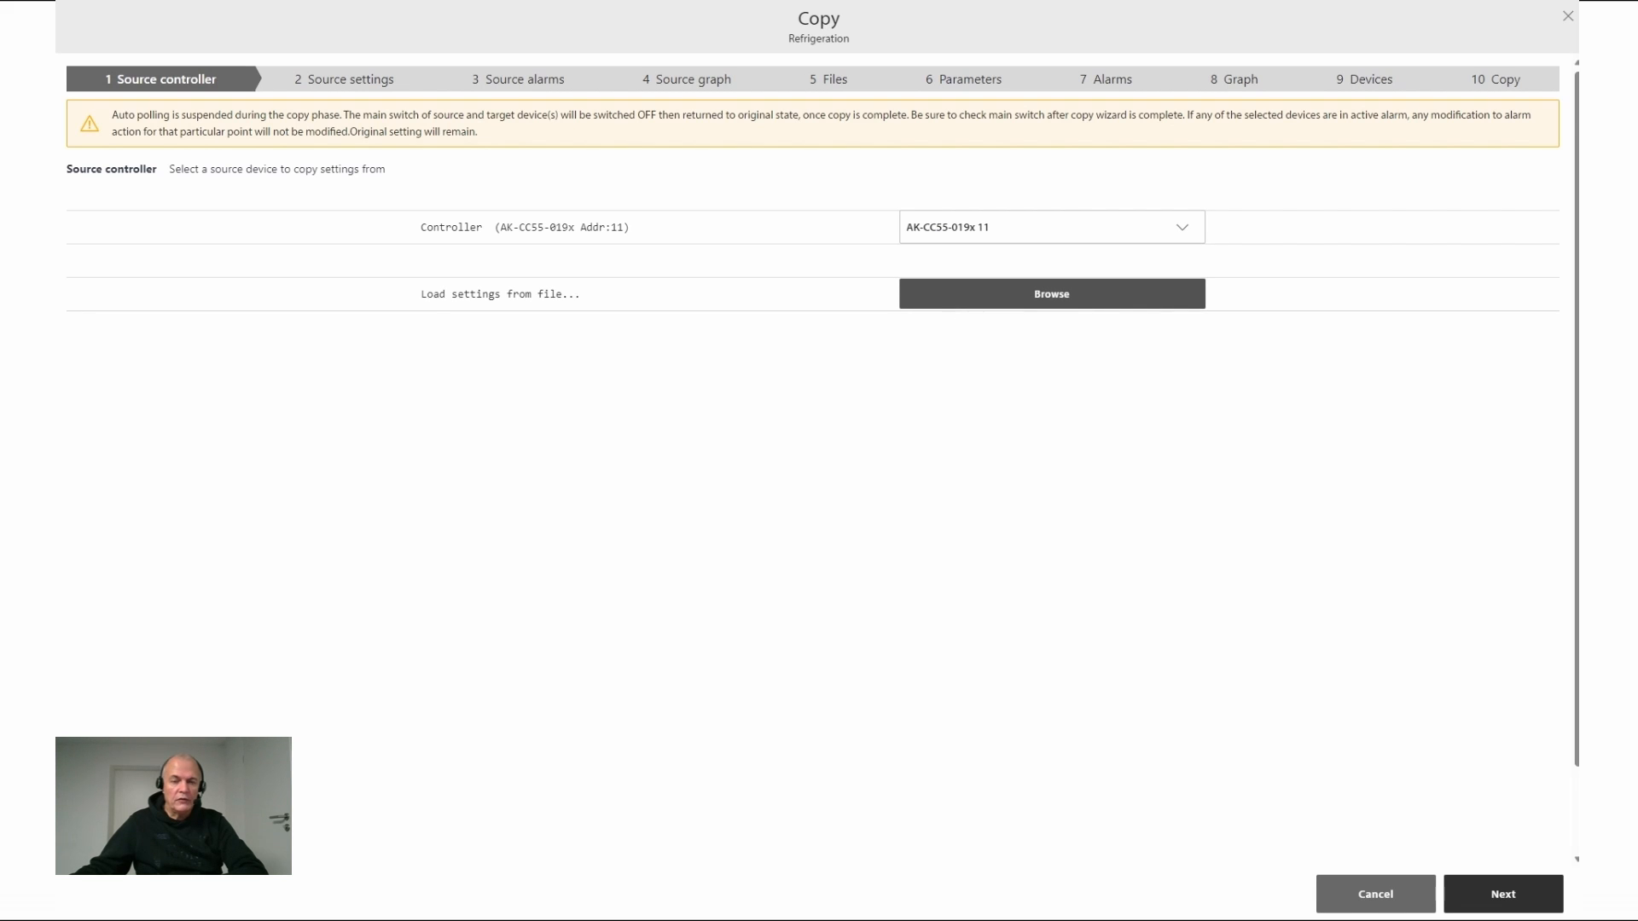
pyautogui.click(1526, 898)
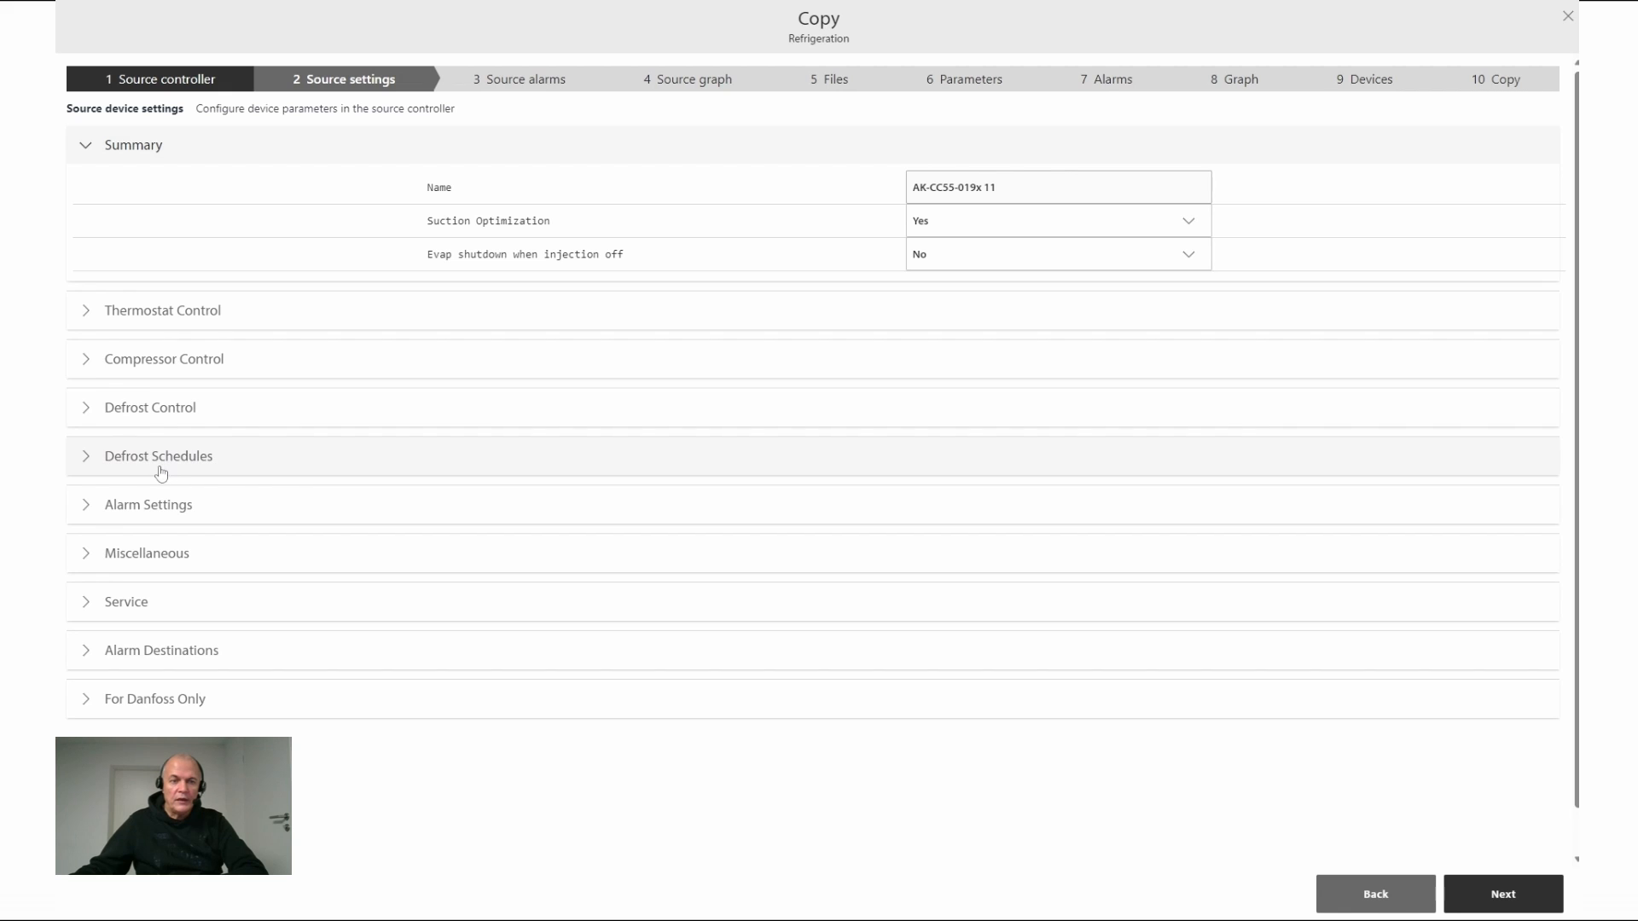
# Review the source controller's Defrost Control and Compressor Control parameters, then continue to its alarm settings
pyautogui.click(85, 416)
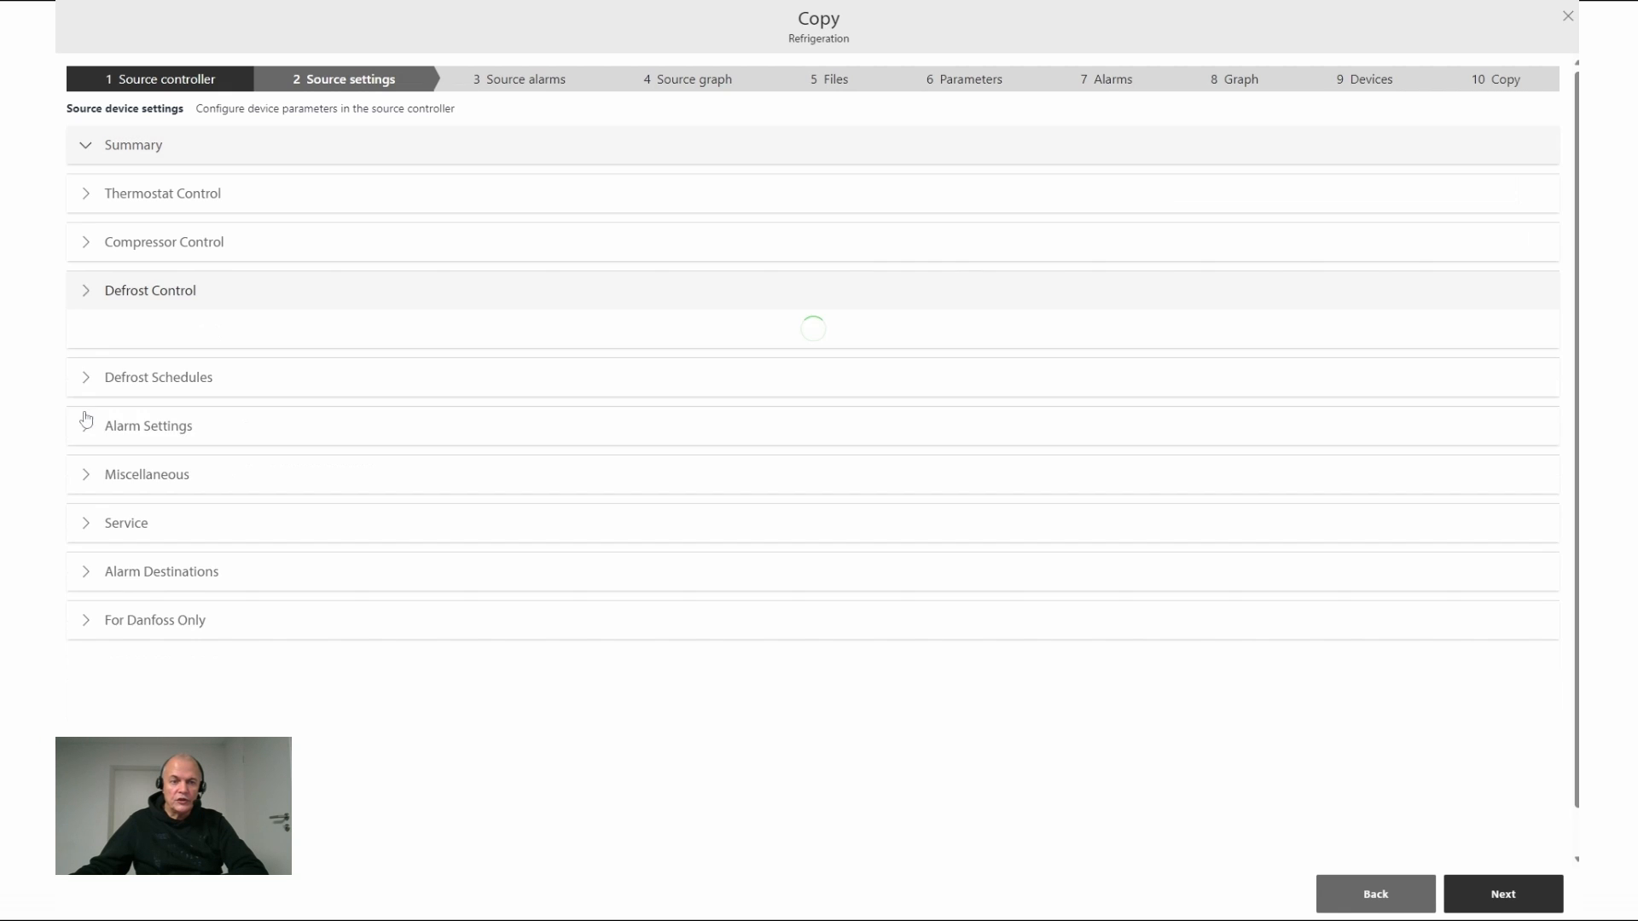
pyautogui.click(89, 246)
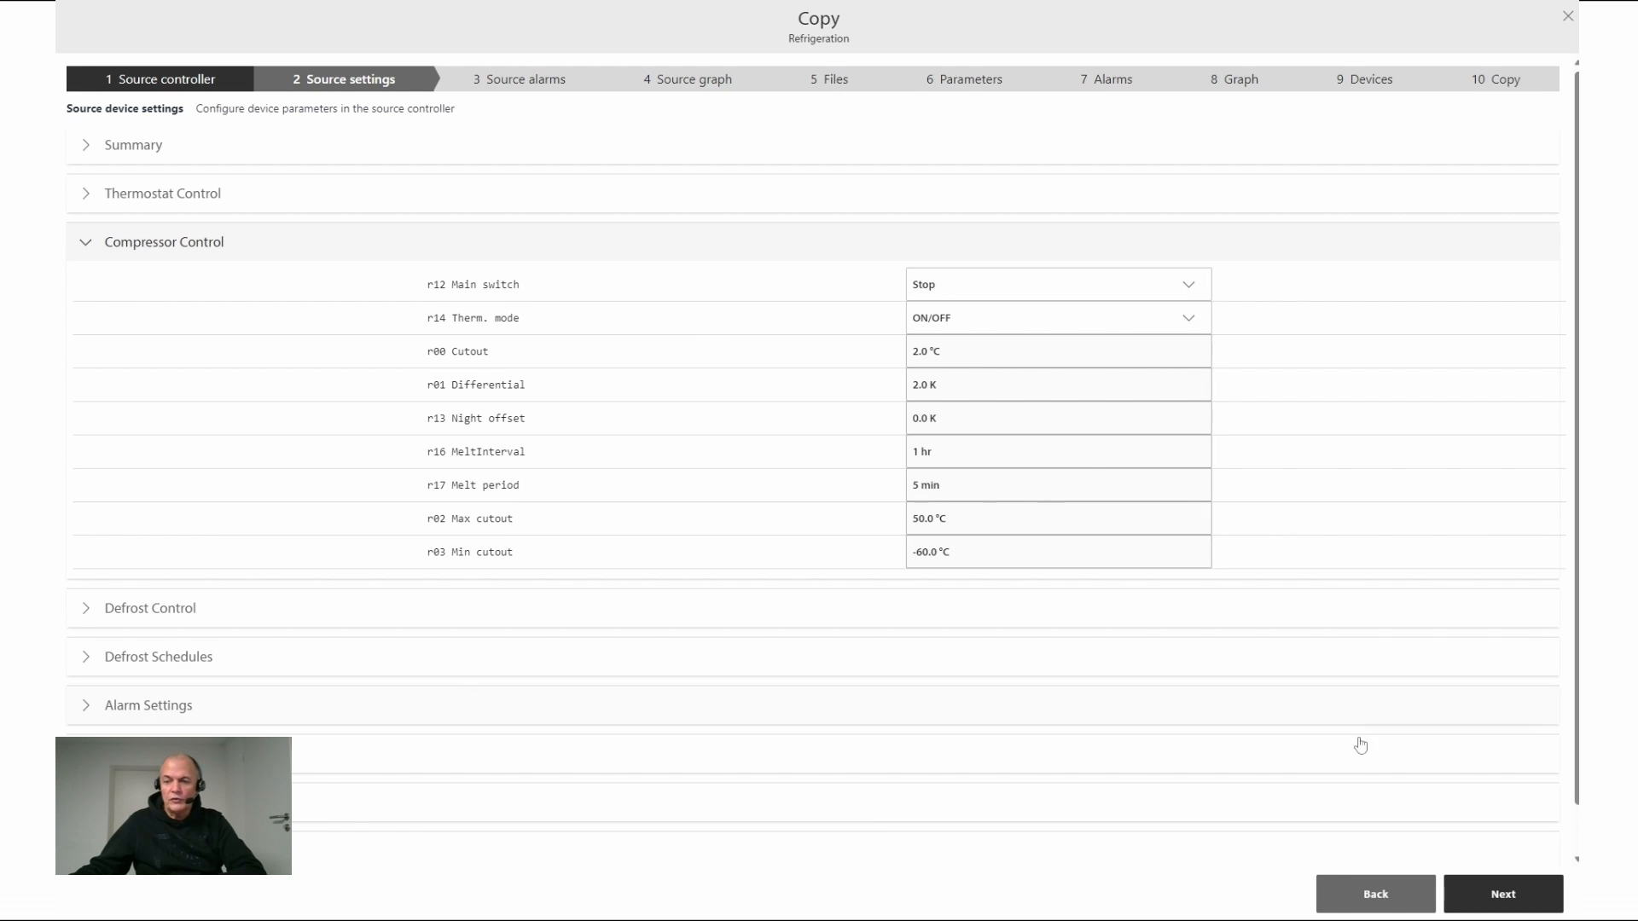
pyautogui.click(1509, 901)
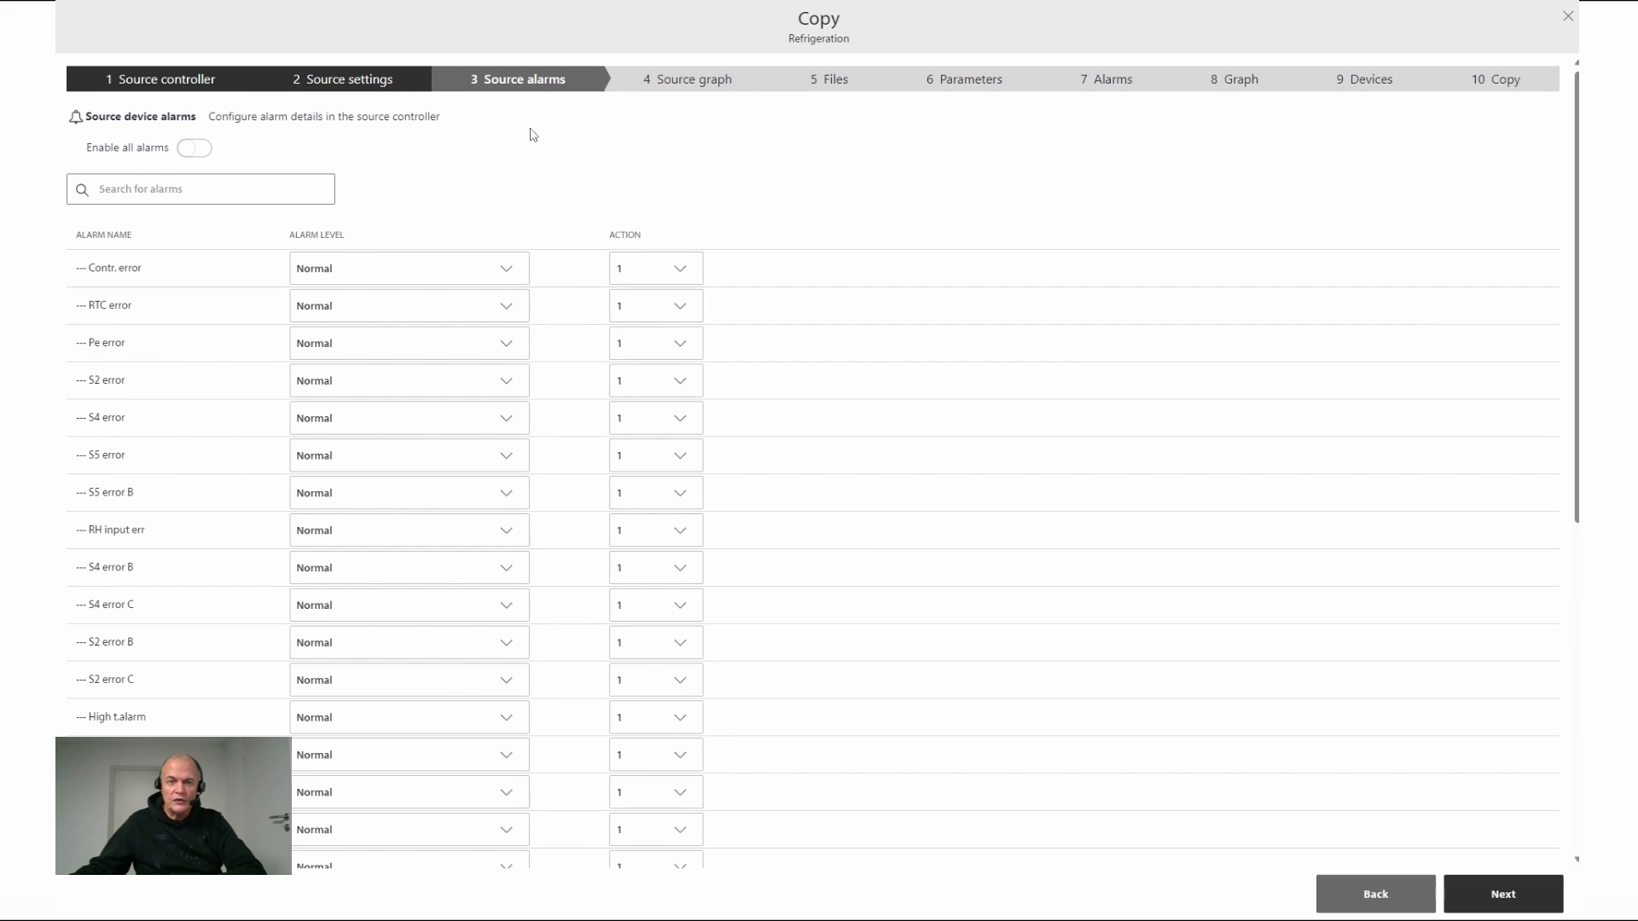
# Check the alarm level options for Contr. error without changing them and continue to the source graph points
pyautogui.click(432, 272)
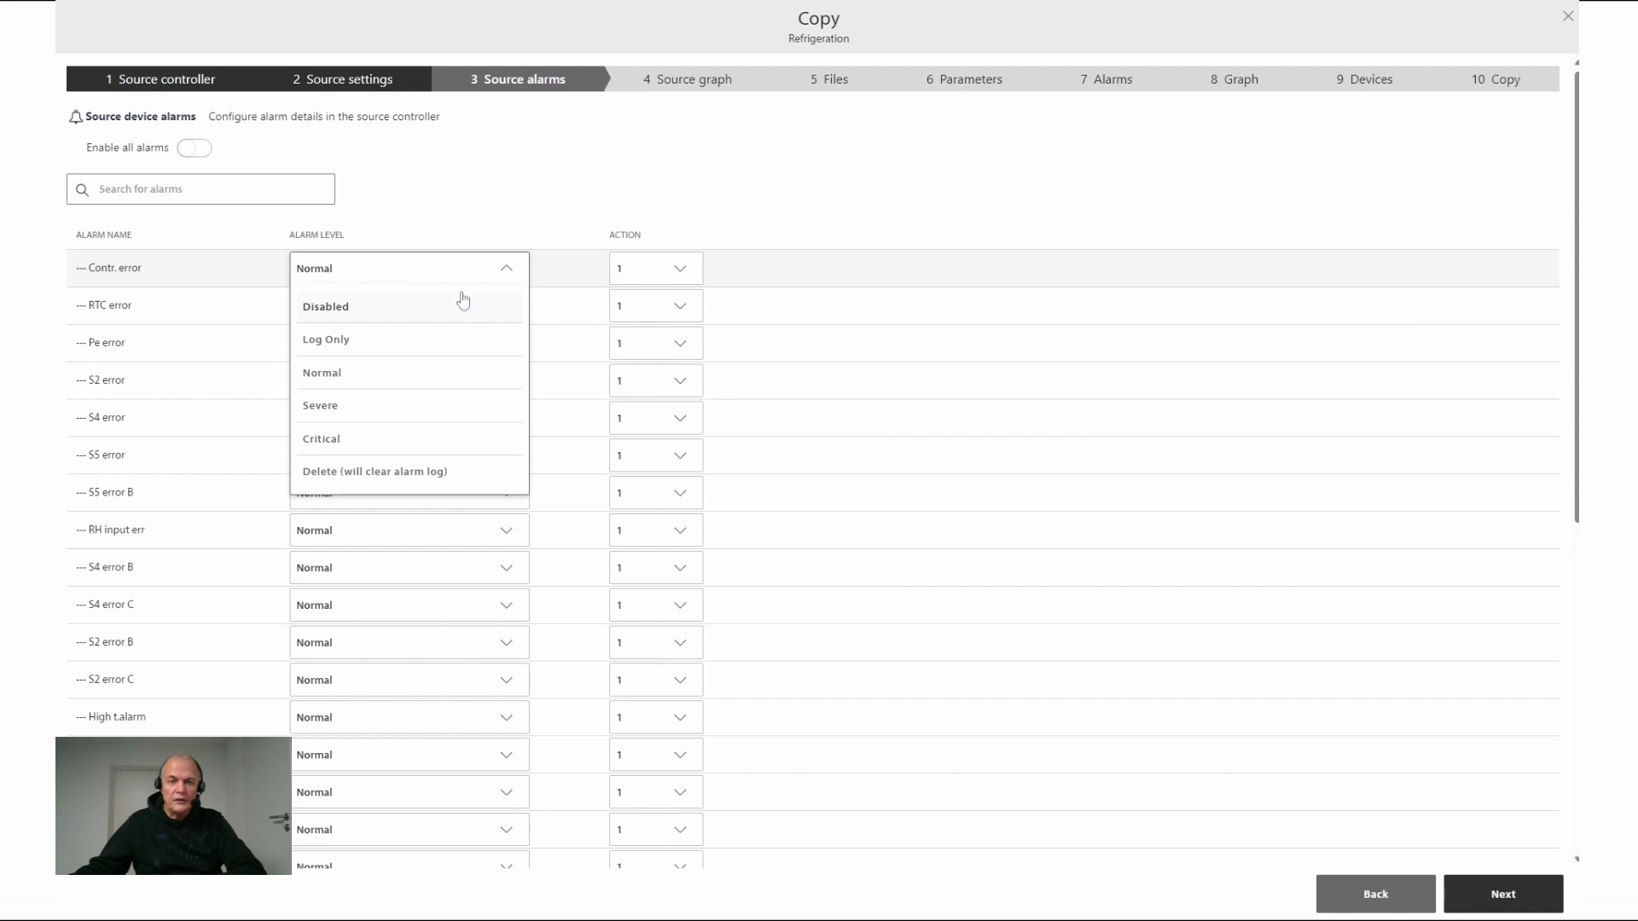
pyautogui.click(771, 213)
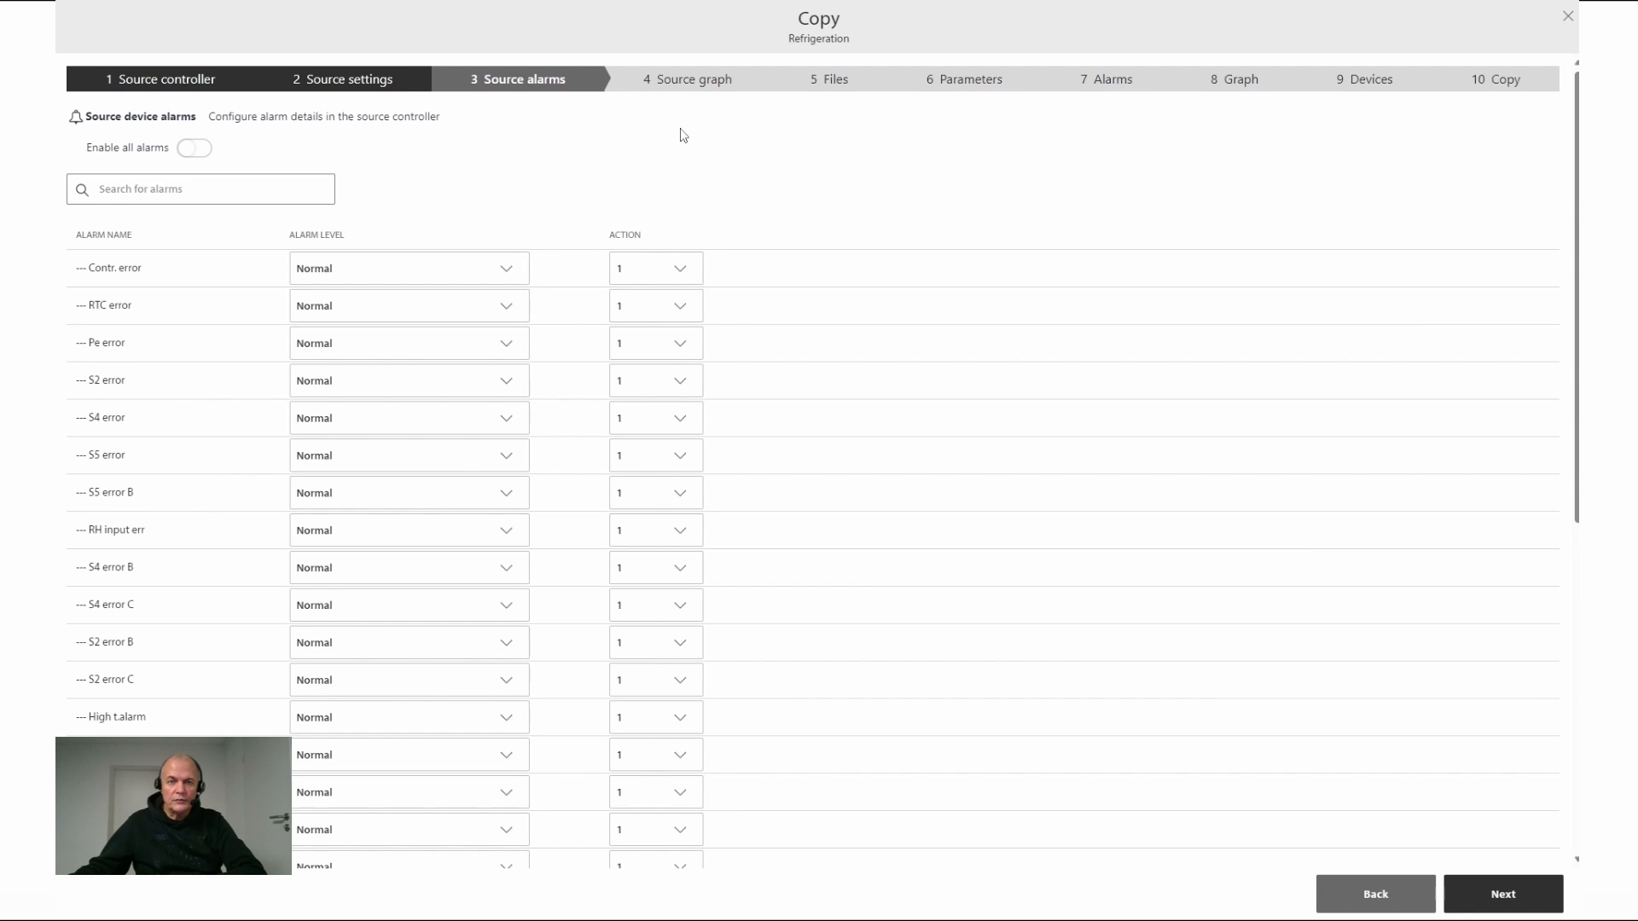
pyautogui.click(1496, 893)
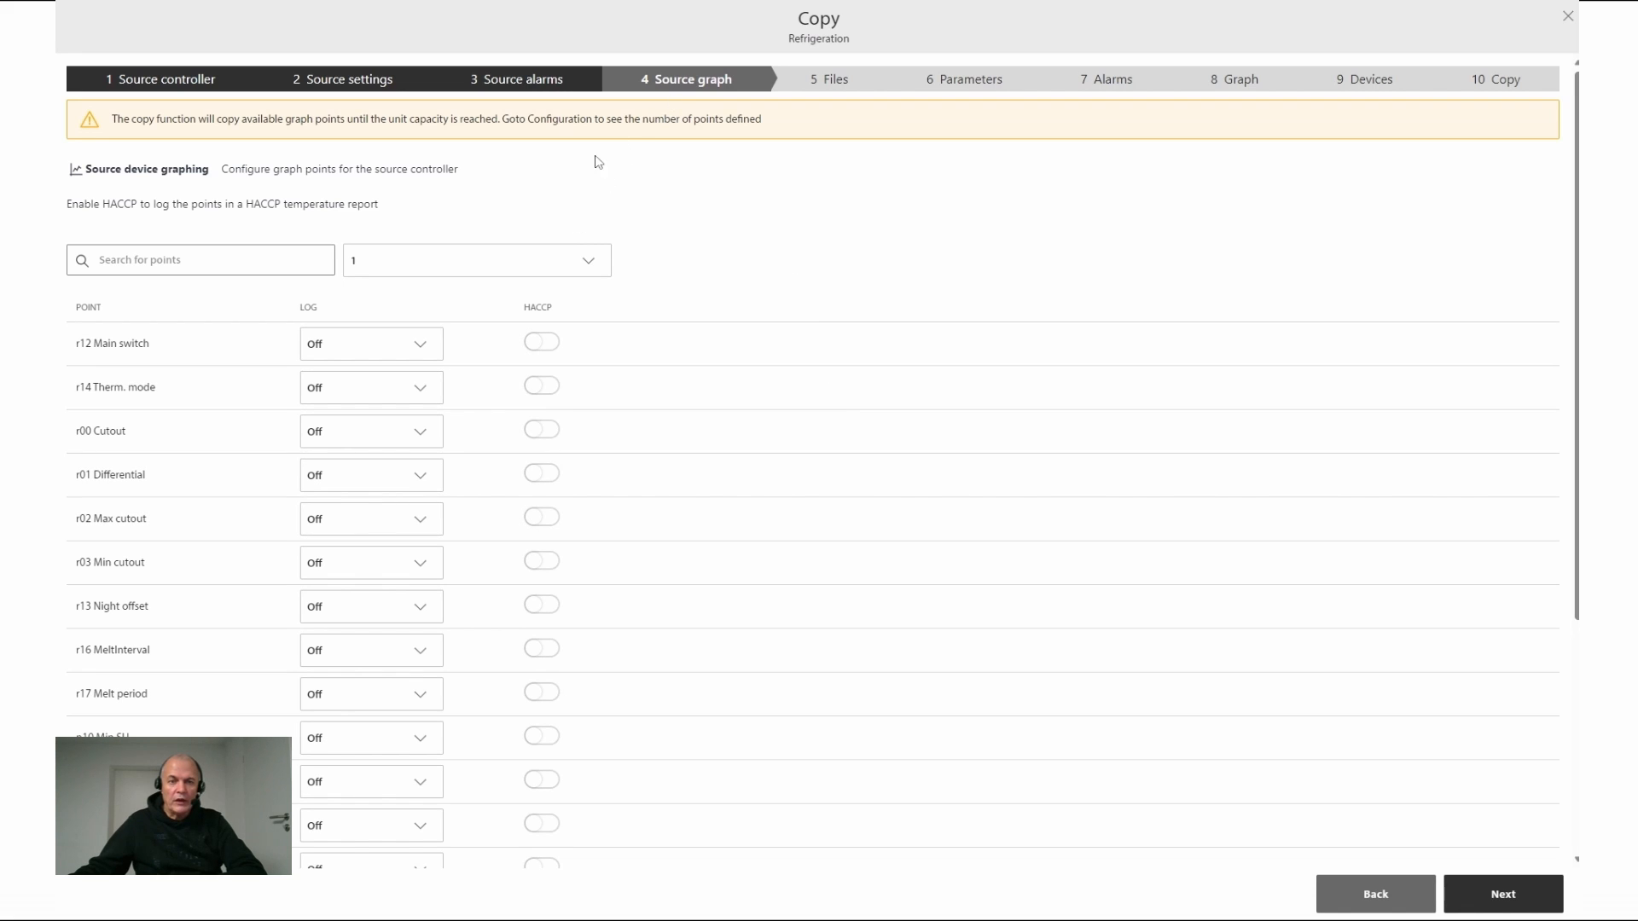
# Set the log interval of the r12 Main switch point to Event Only and continue to the settings file stage
pyautogui.click(396, 346)
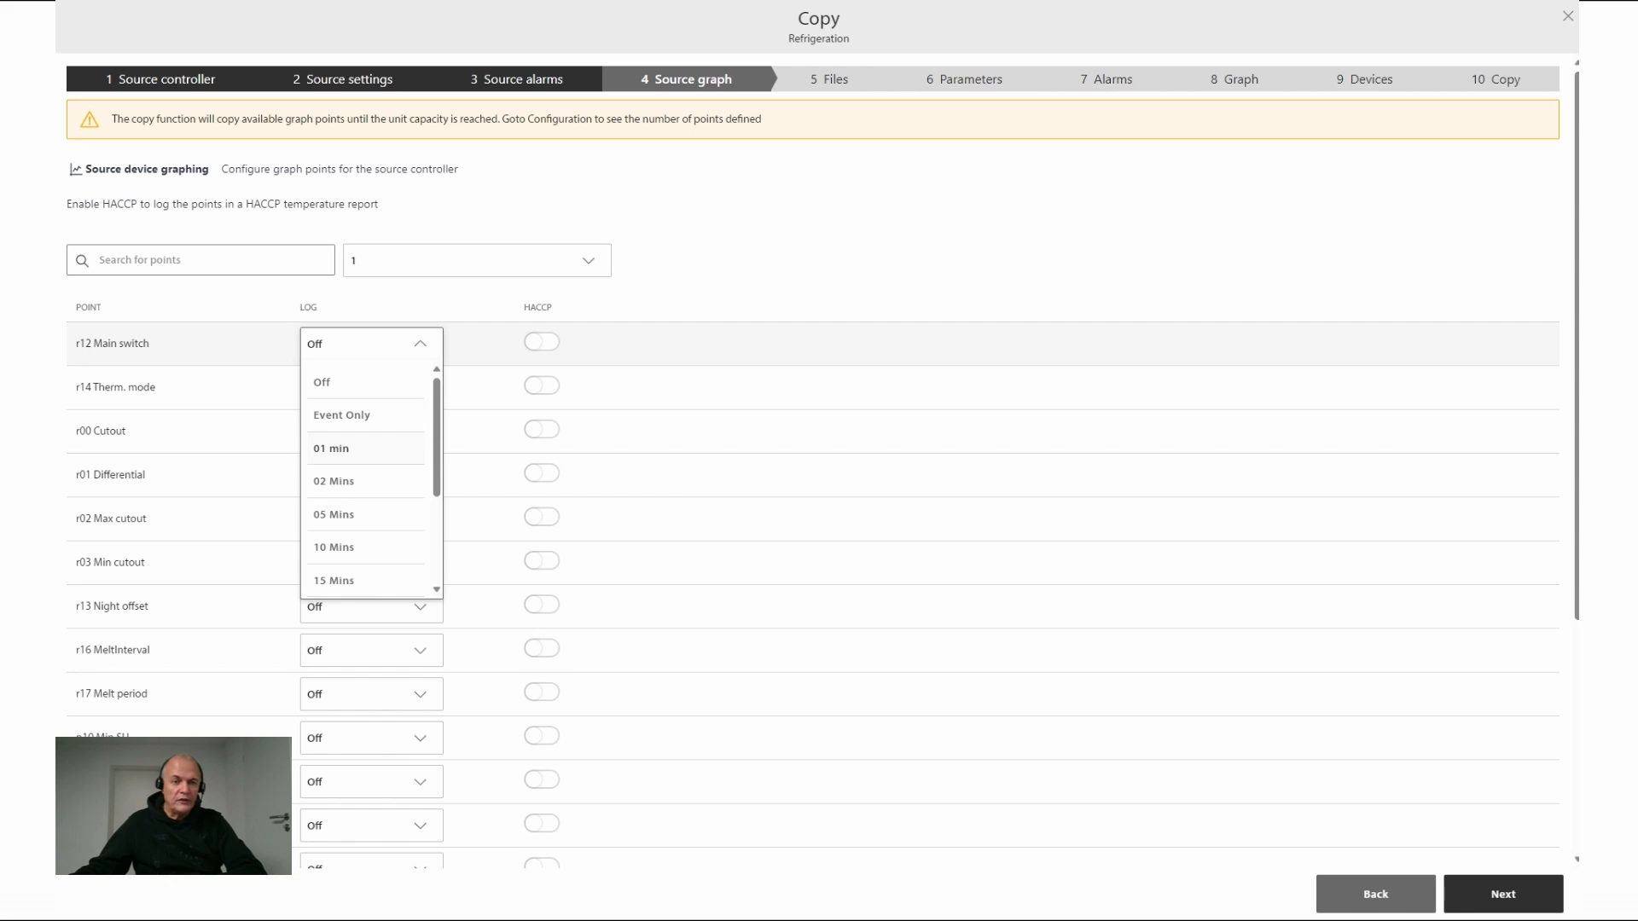
pyautogui.click(358, 429)
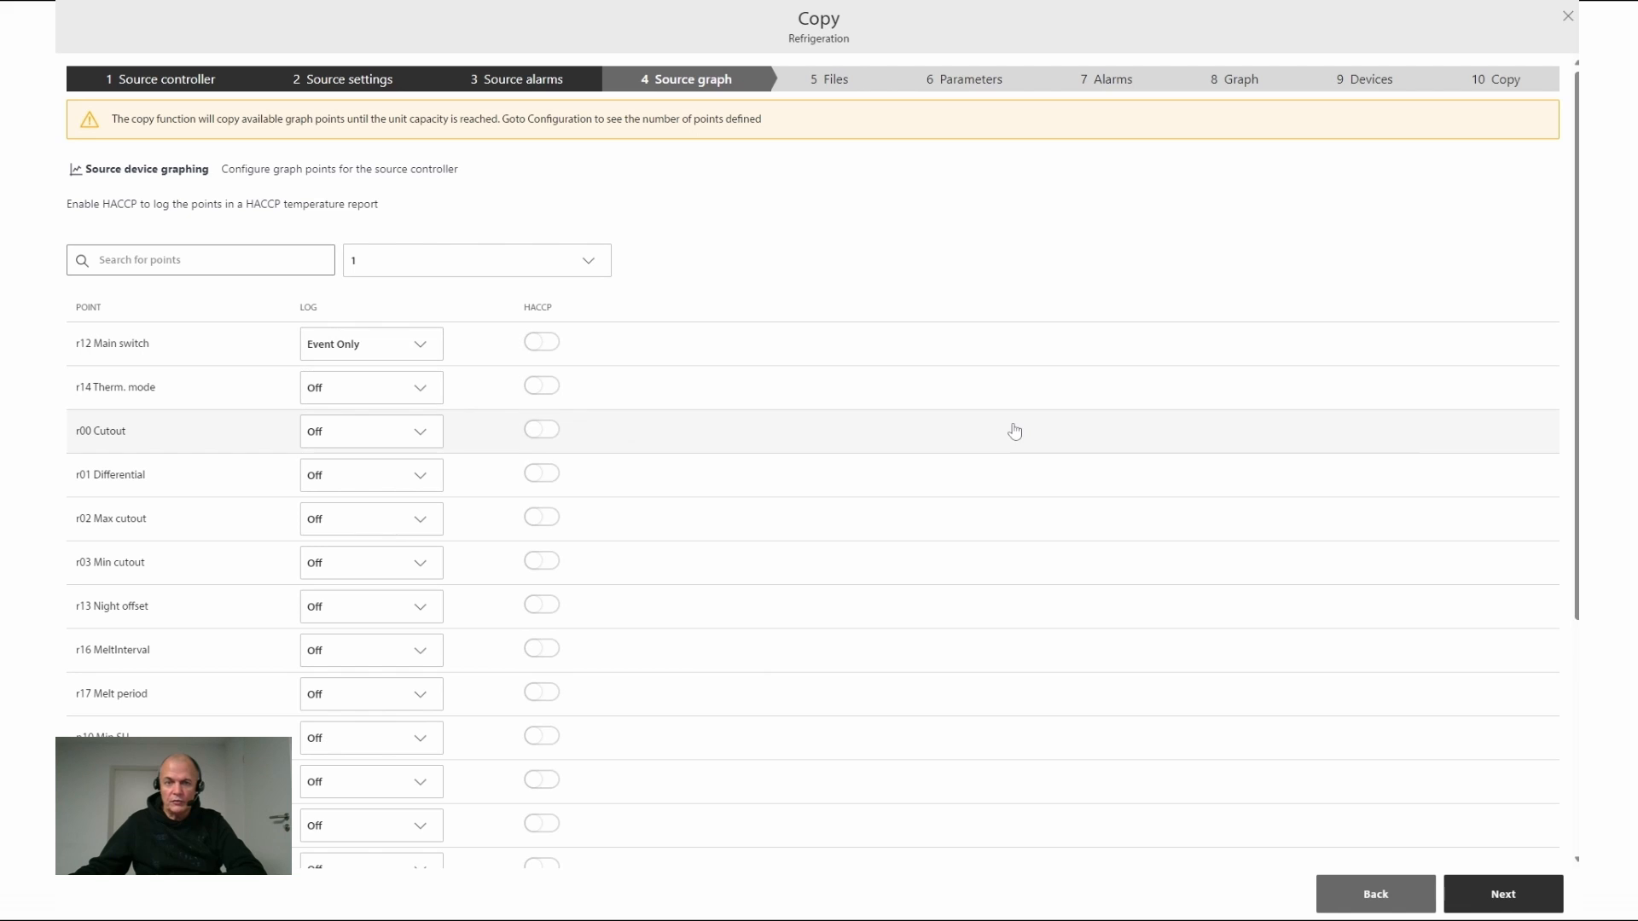
pyautogui.click(1492, 893)
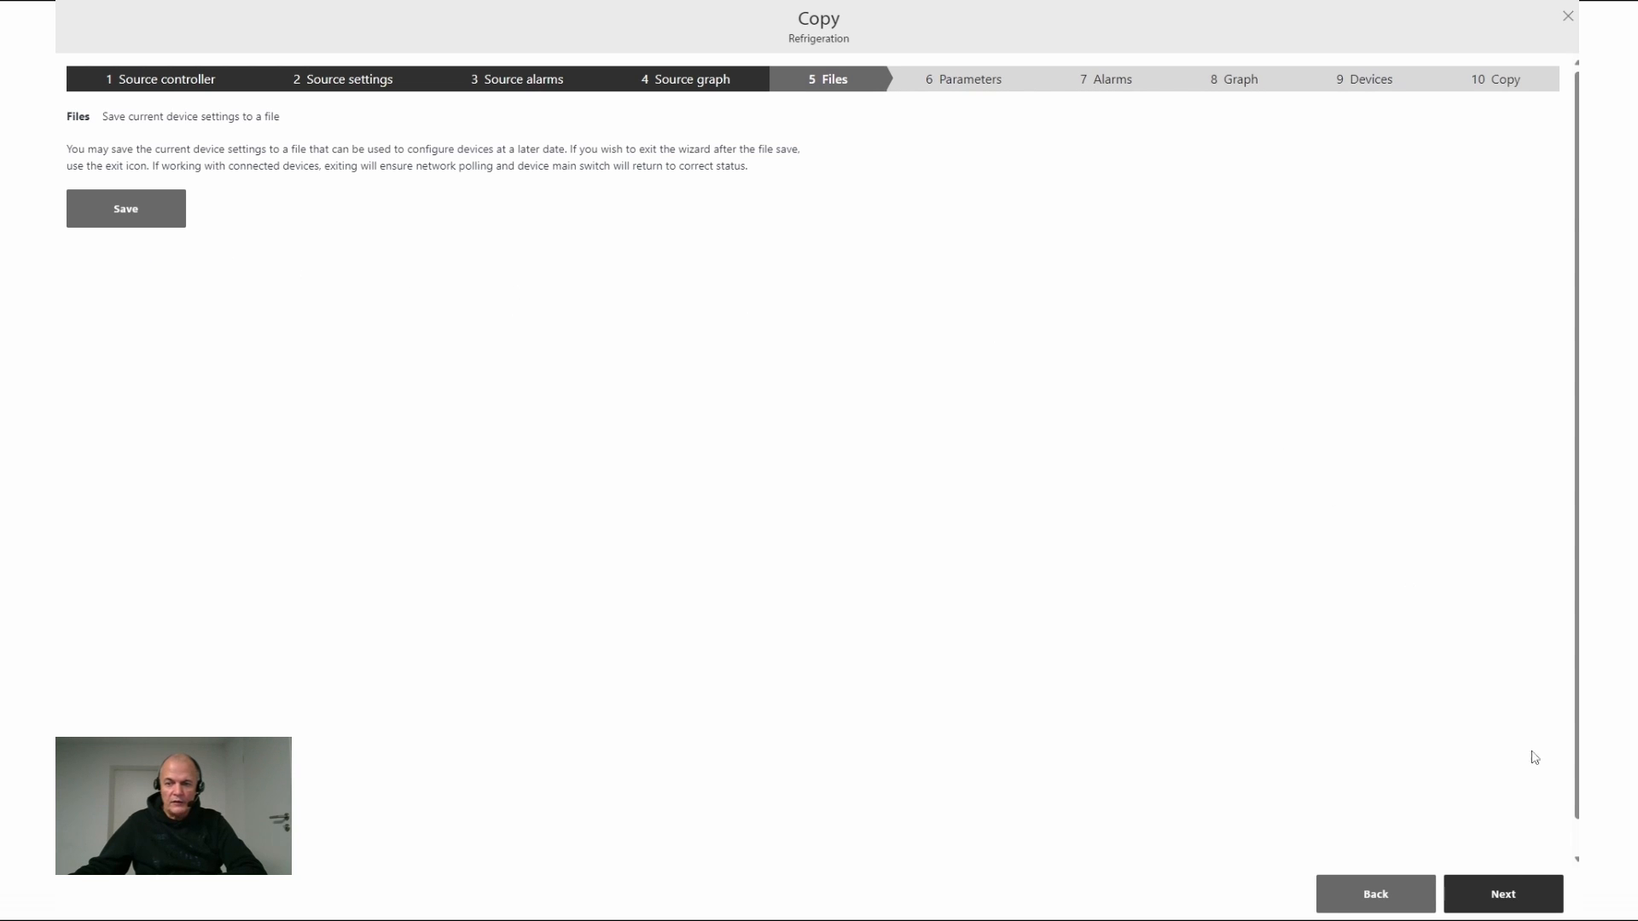
# Skip saving a settings file, select the r12 Main switch and r00 Cutout parameters for copying, and continue to the alarms
pyautogui.click(1523, 892)
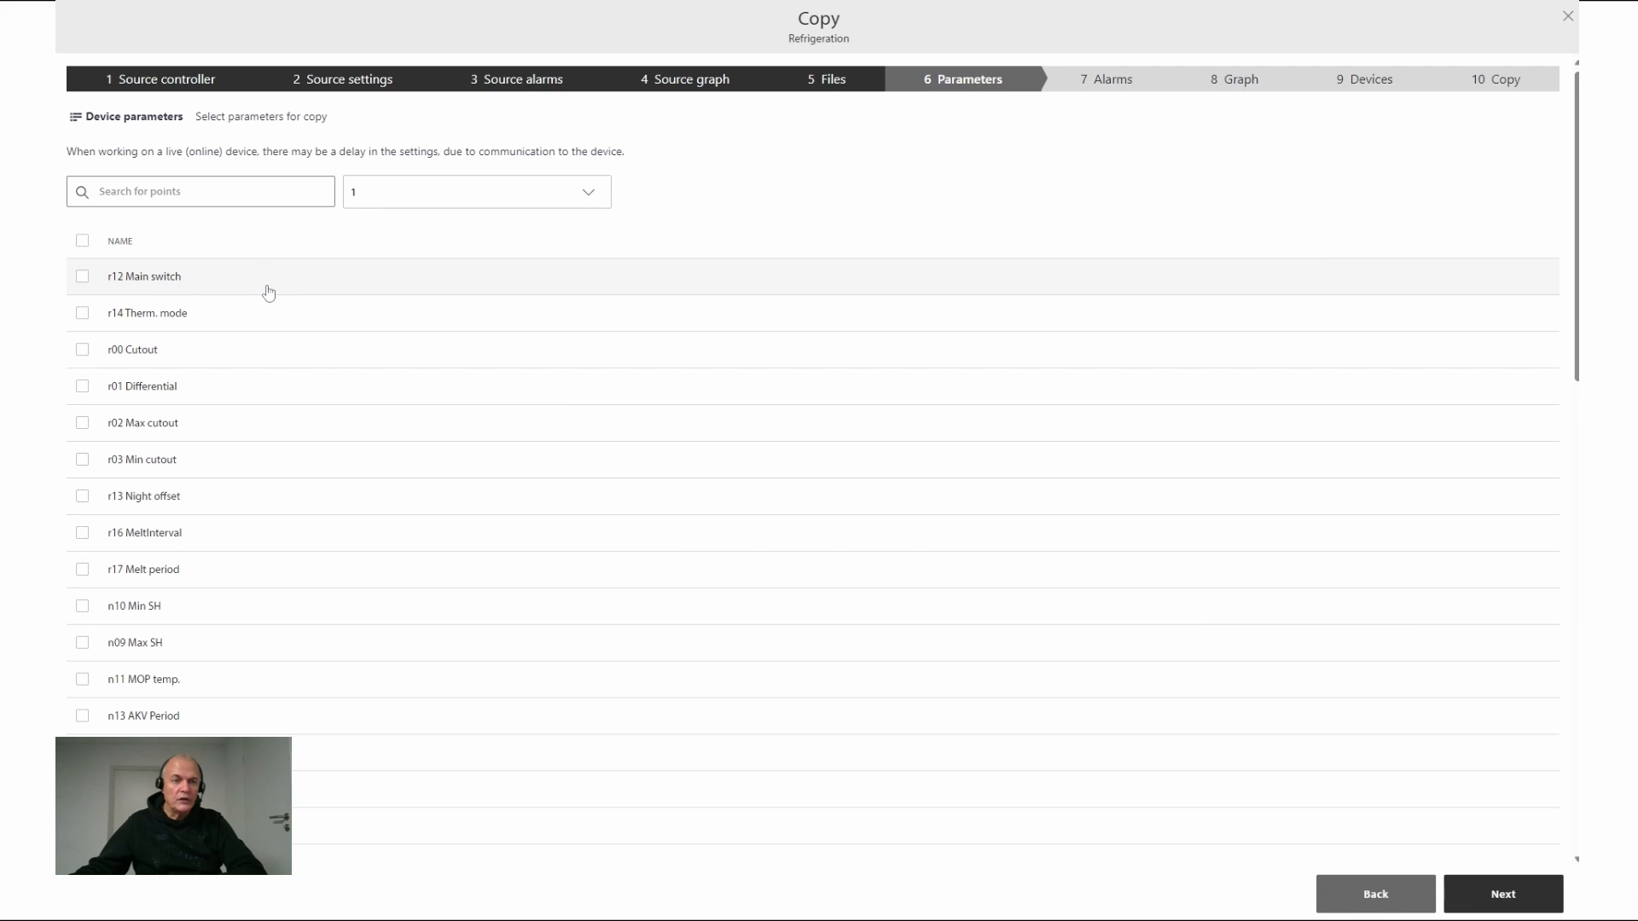
pyautogui.click(83, 277)
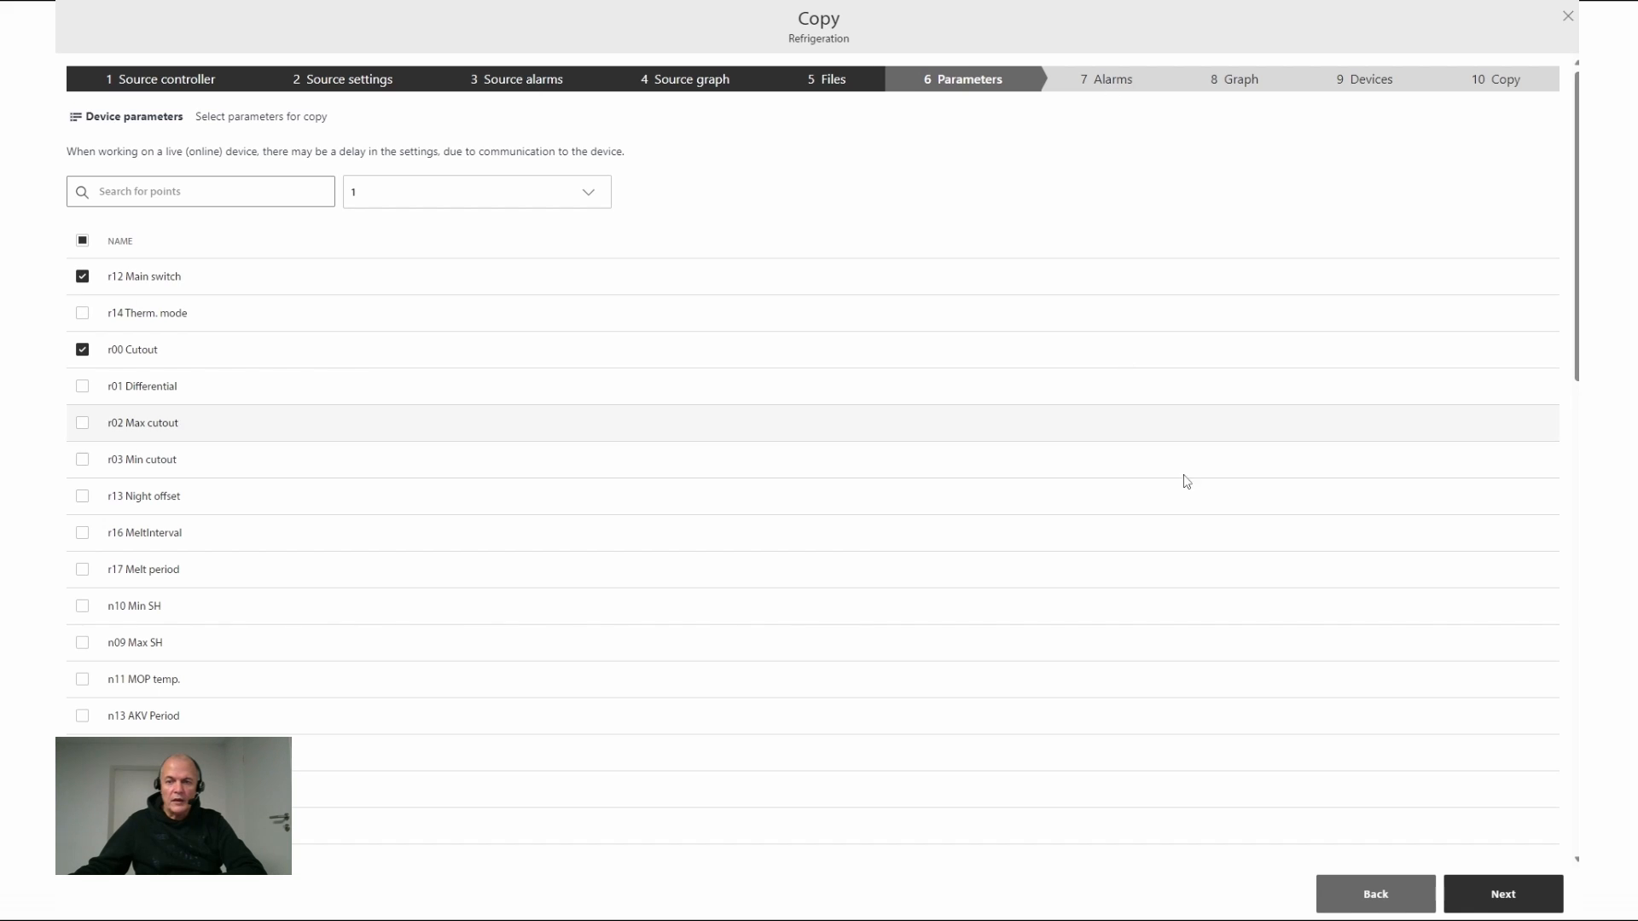
pyautogui.click(1498, 891)
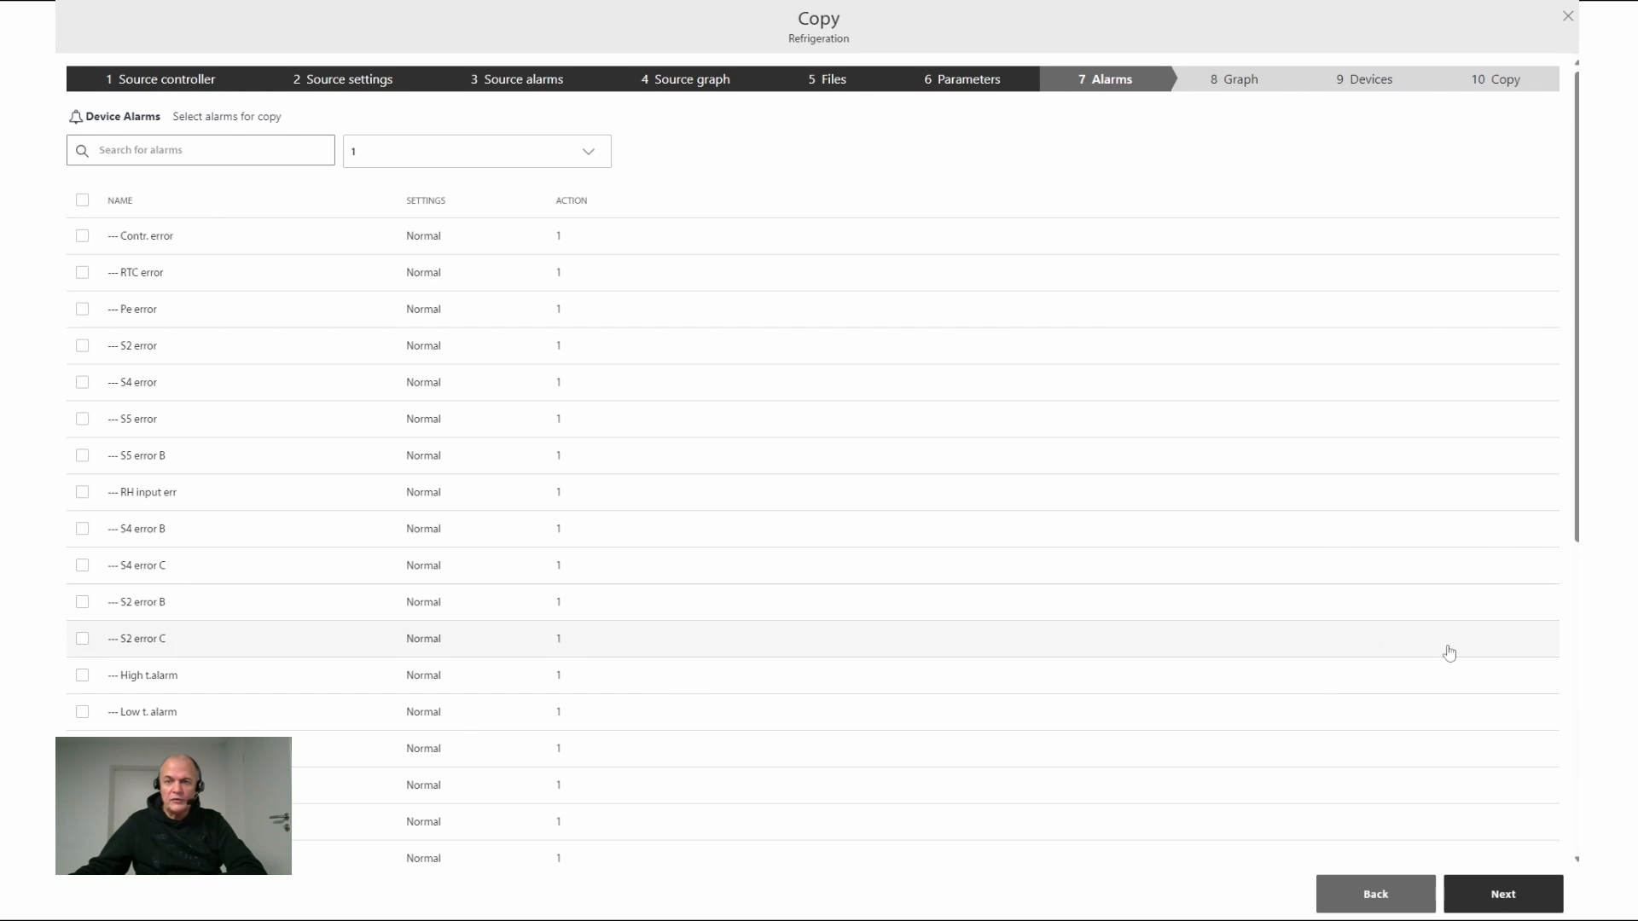
# Leave all alarms out of the copy, include the r12 Main switch graph point, and continue to the device selection
pyautogui.click(1518, 889)
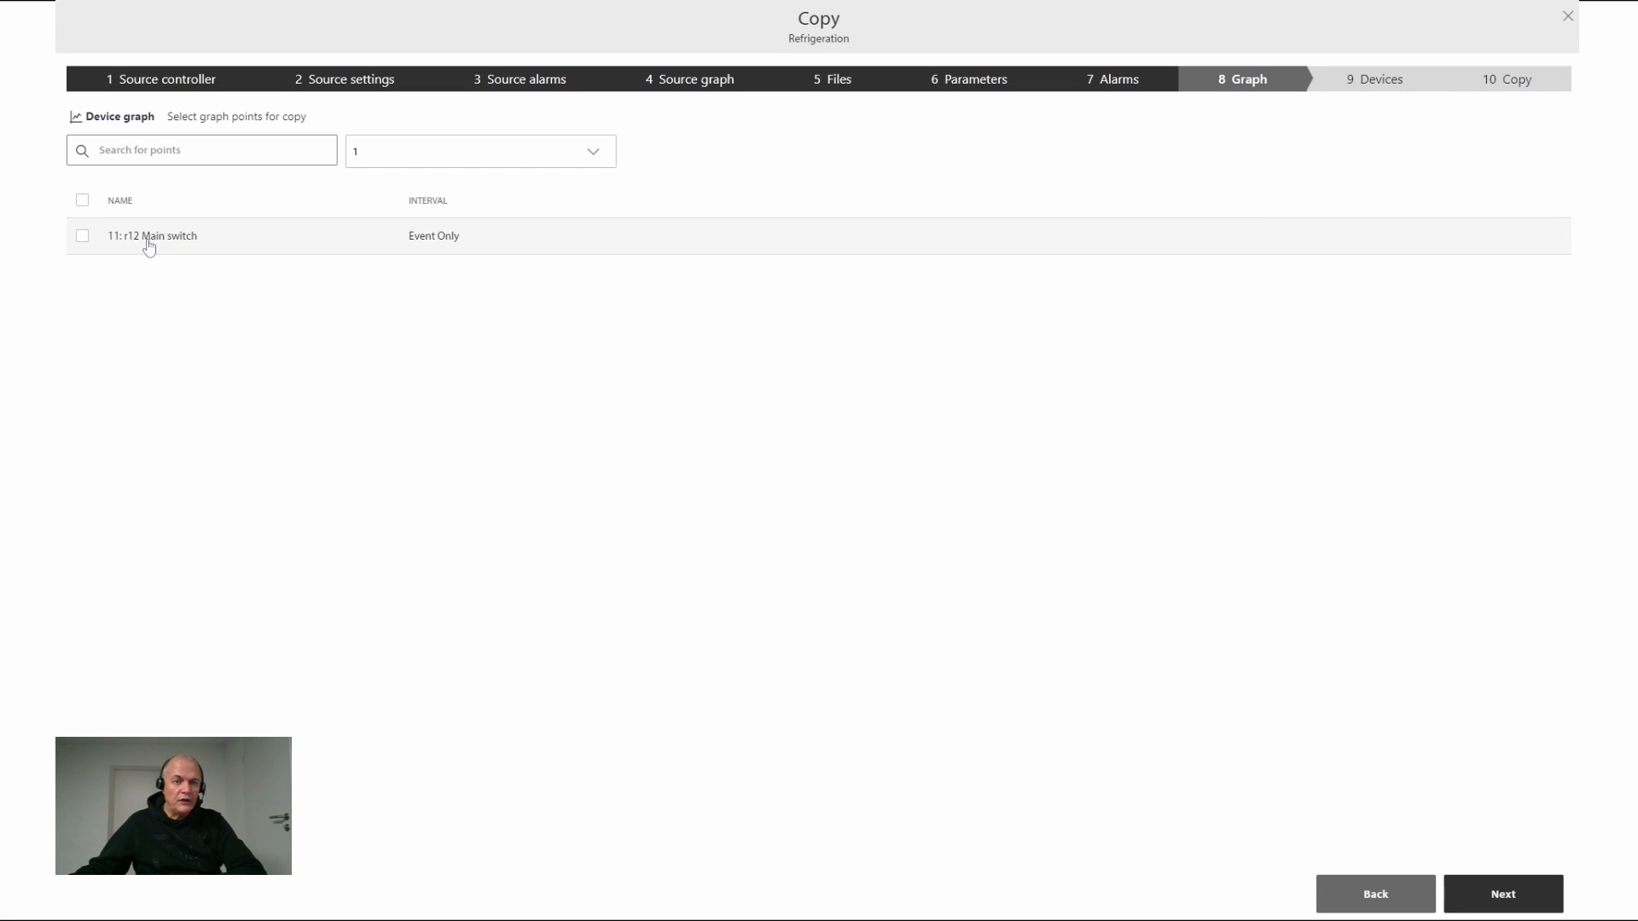
pyautogui.click(83, 238)
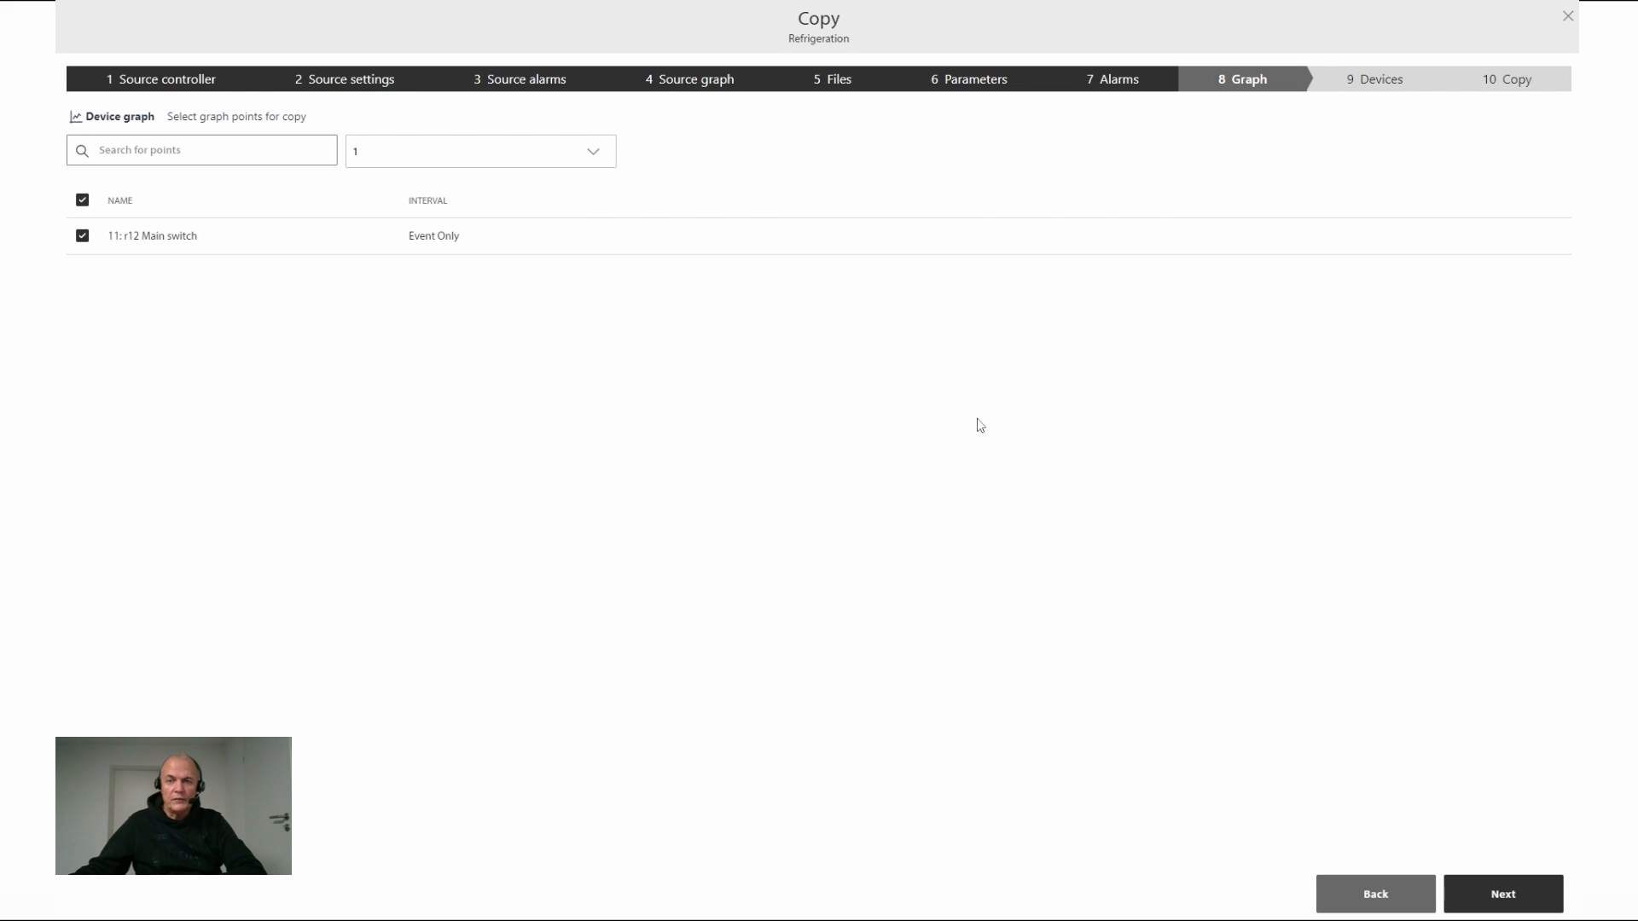
pyautogui.click(1499, 893)
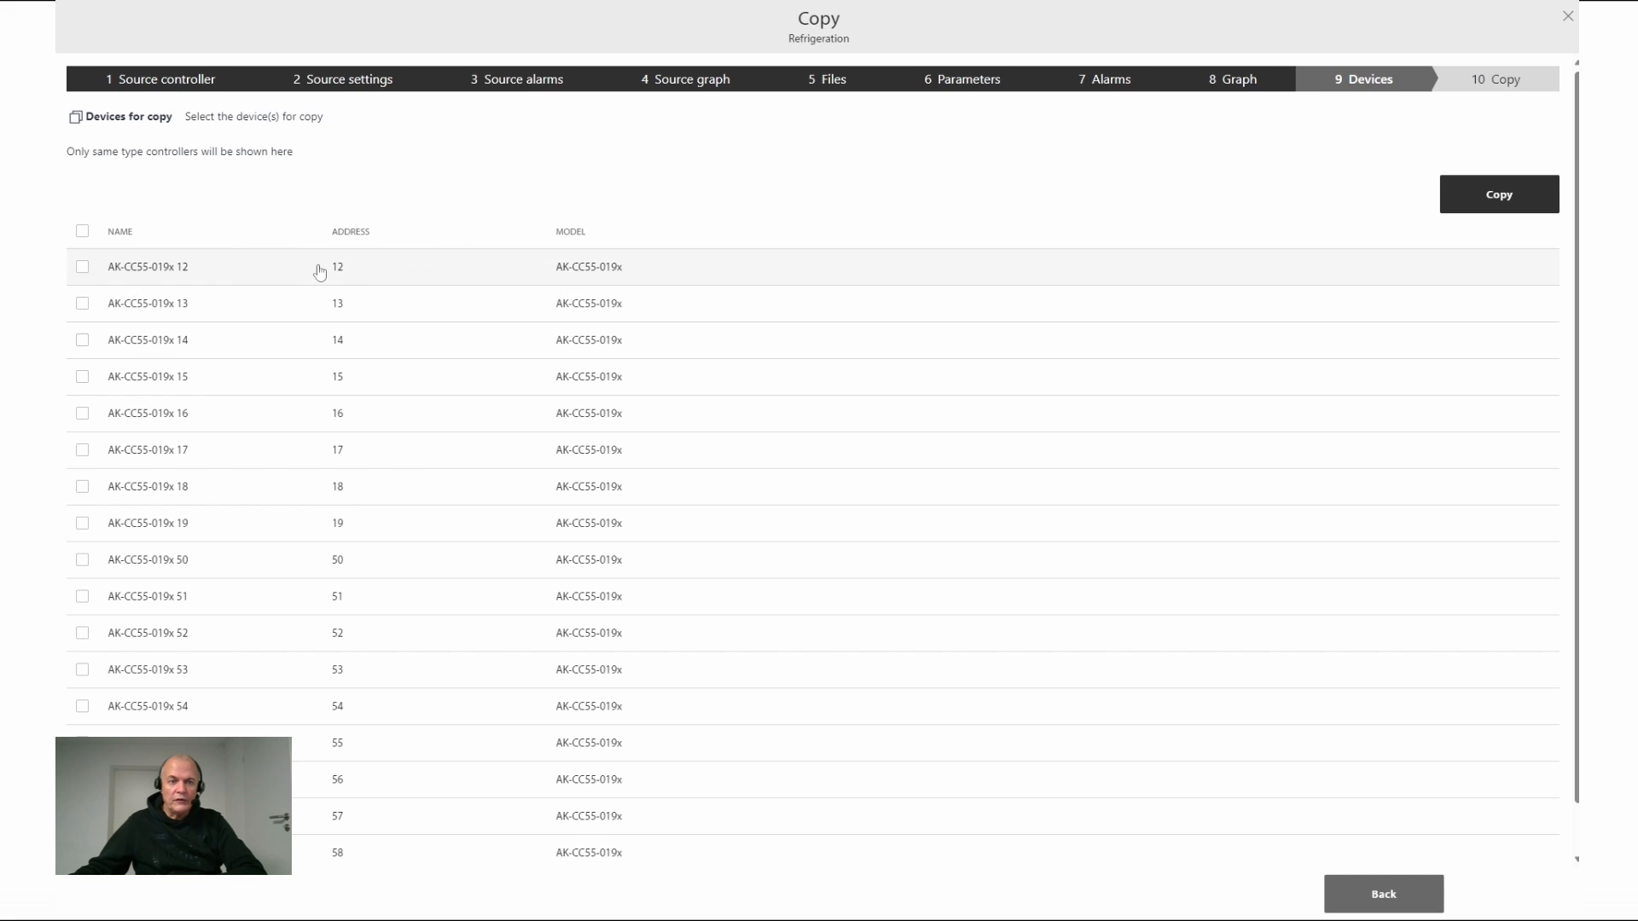
# Select all listed AK-CC55-019x controllers as targets, copy the chosen settings to them and finish the wizard
pyautogui.click(82, 232)
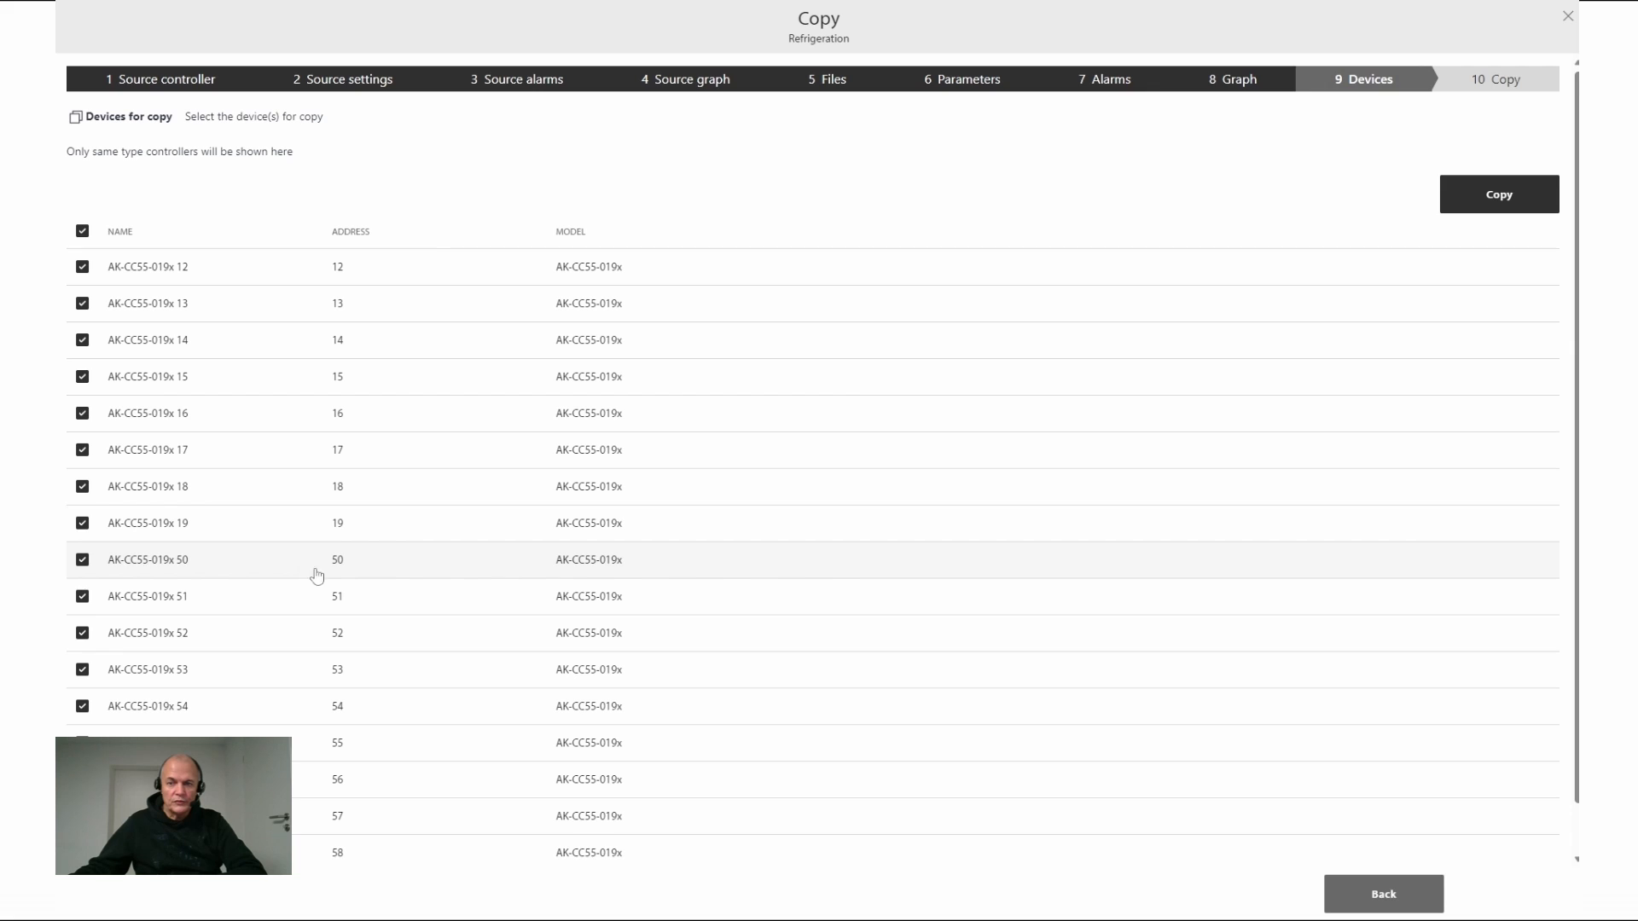
pyautogui.click(1501, 199)
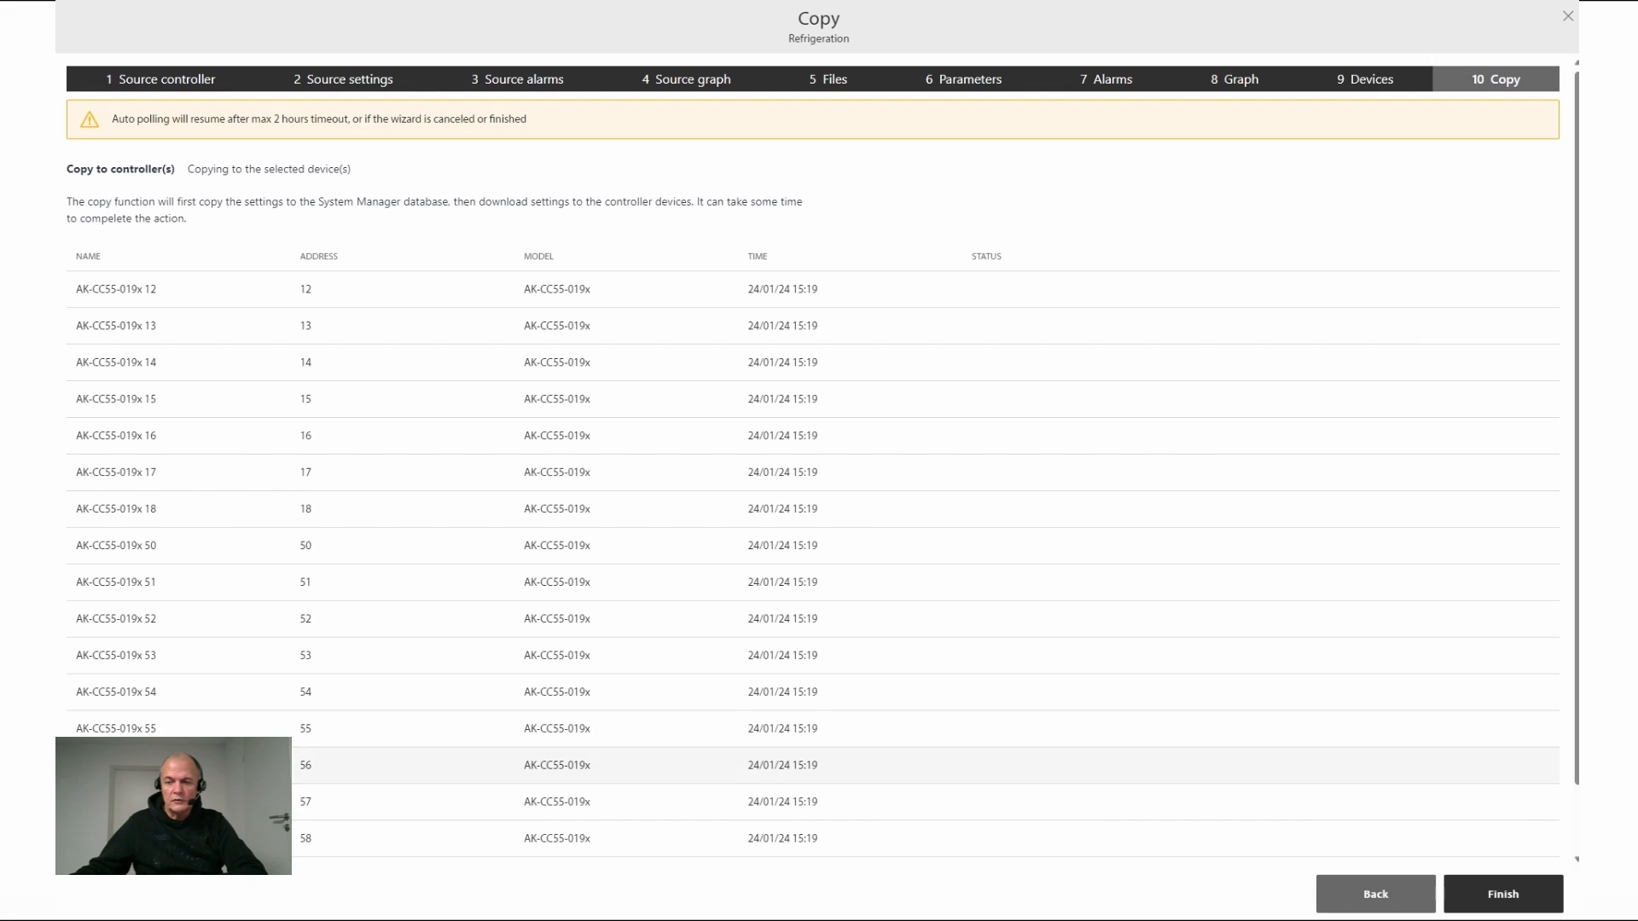
pyautogui.click(1492, 901)
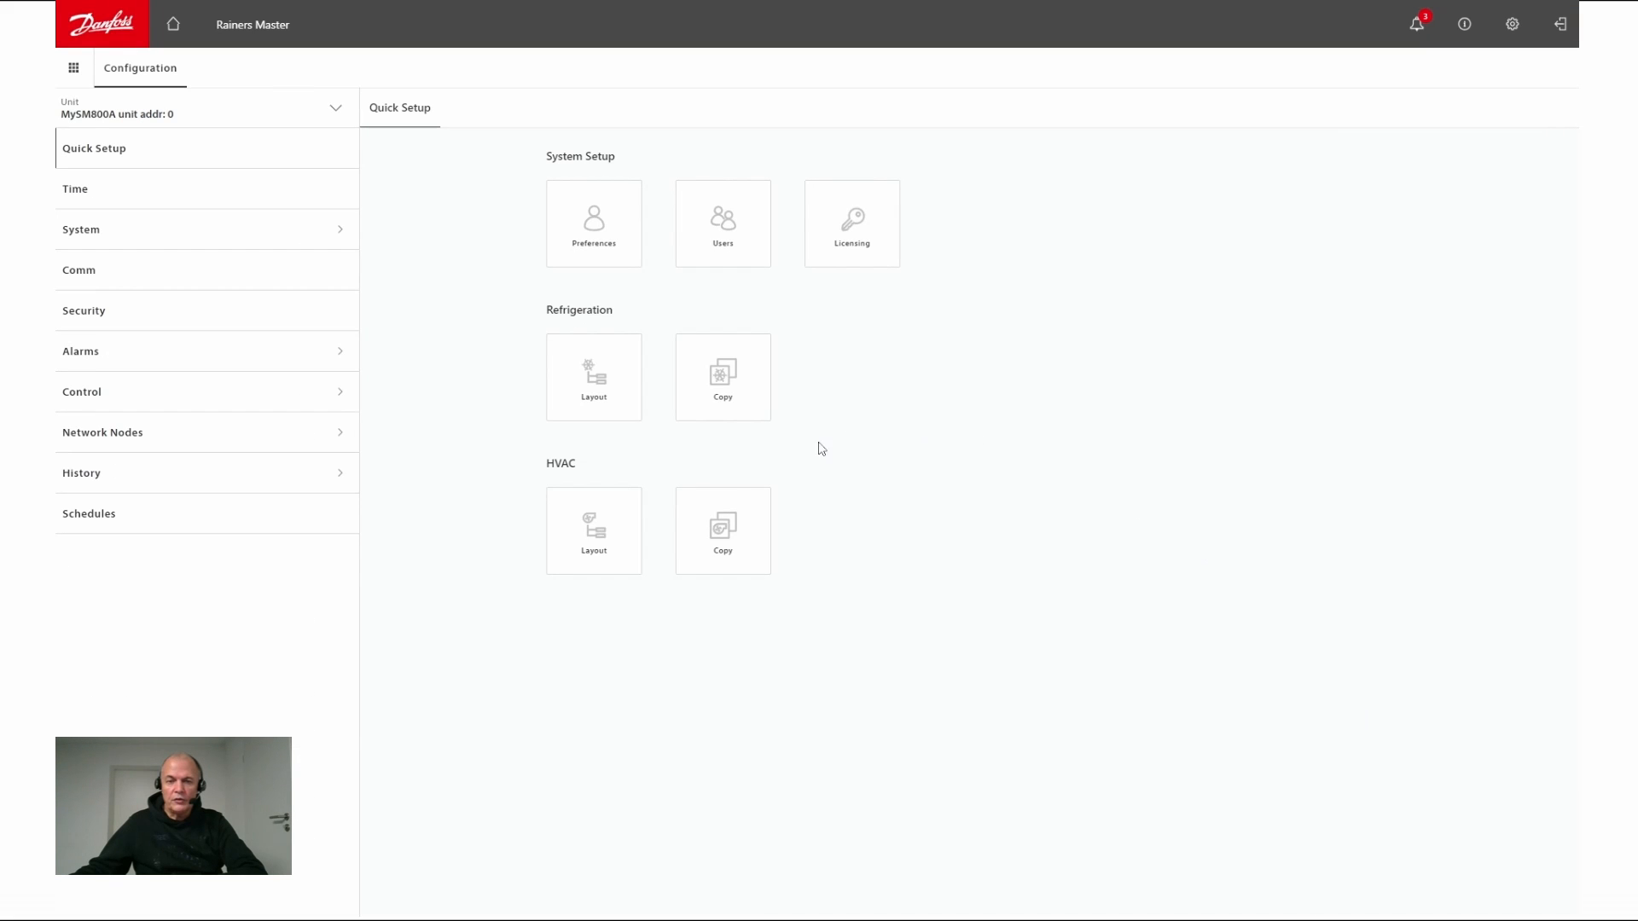